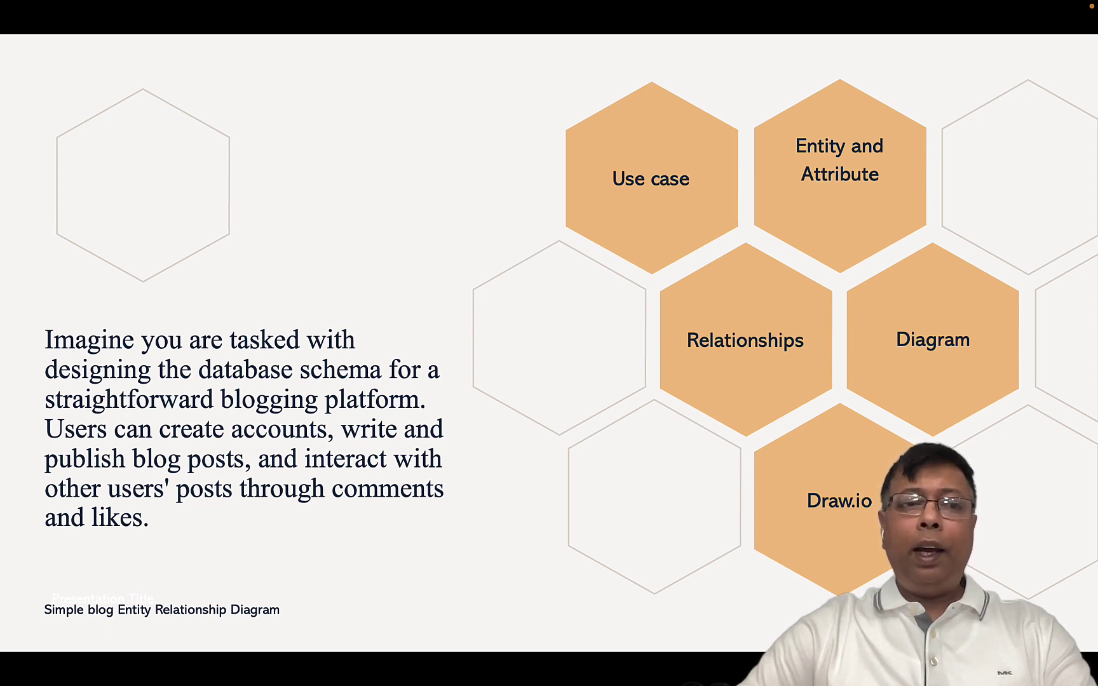
- Advance the slideshow to the Simple blog Entity Relationship Diagram slide
{"action": "key", "text": "Right"}
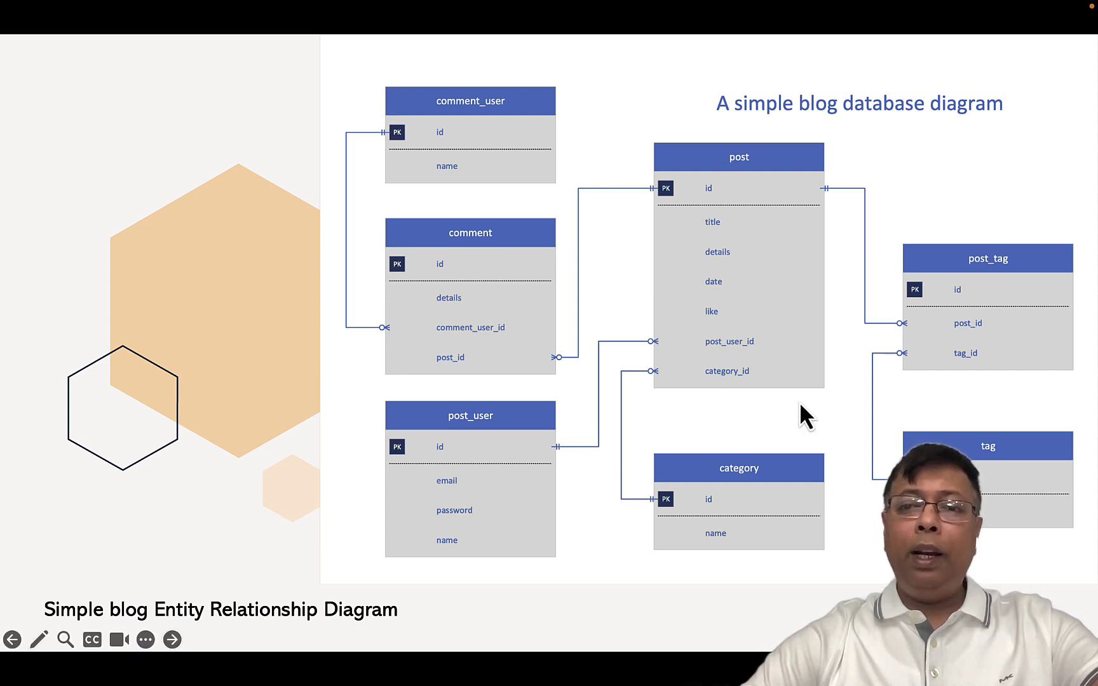
- Switch to Chrome and load draw.io at app.diagrams.net
{"action": "key", "text": "super+Tab"}
{"action": "left_click", "coordinate": [194, 66]}
{"action": "type", "text": "draw"}
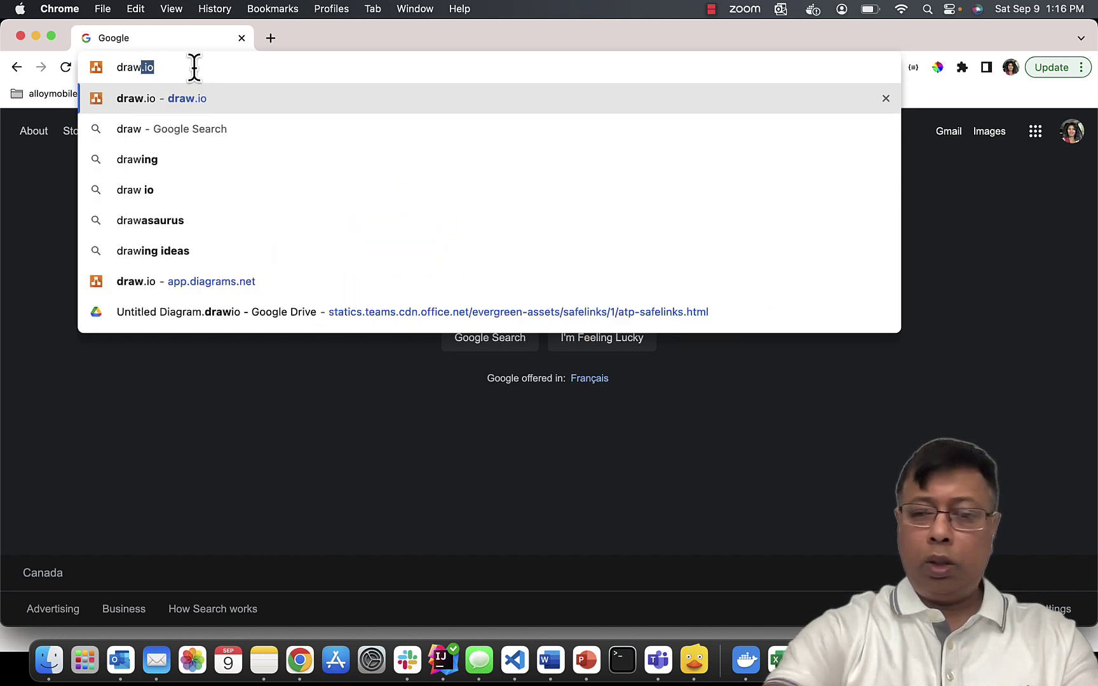
{"action": "type", "text": ".io"}
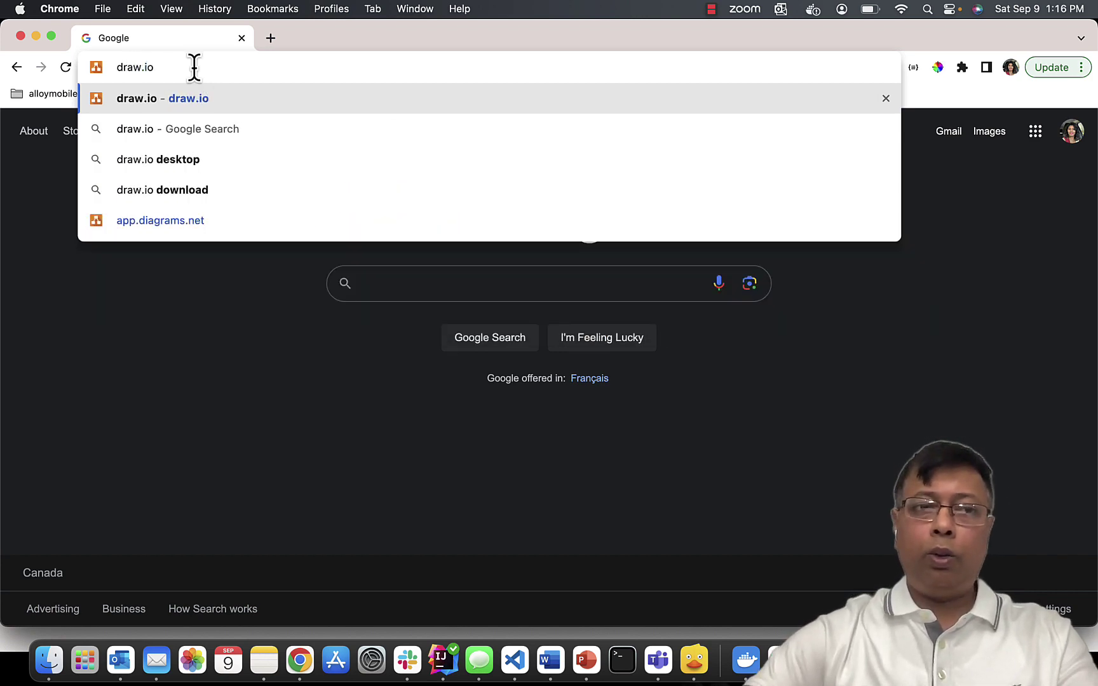
{"action": "key", "text": "Return"}
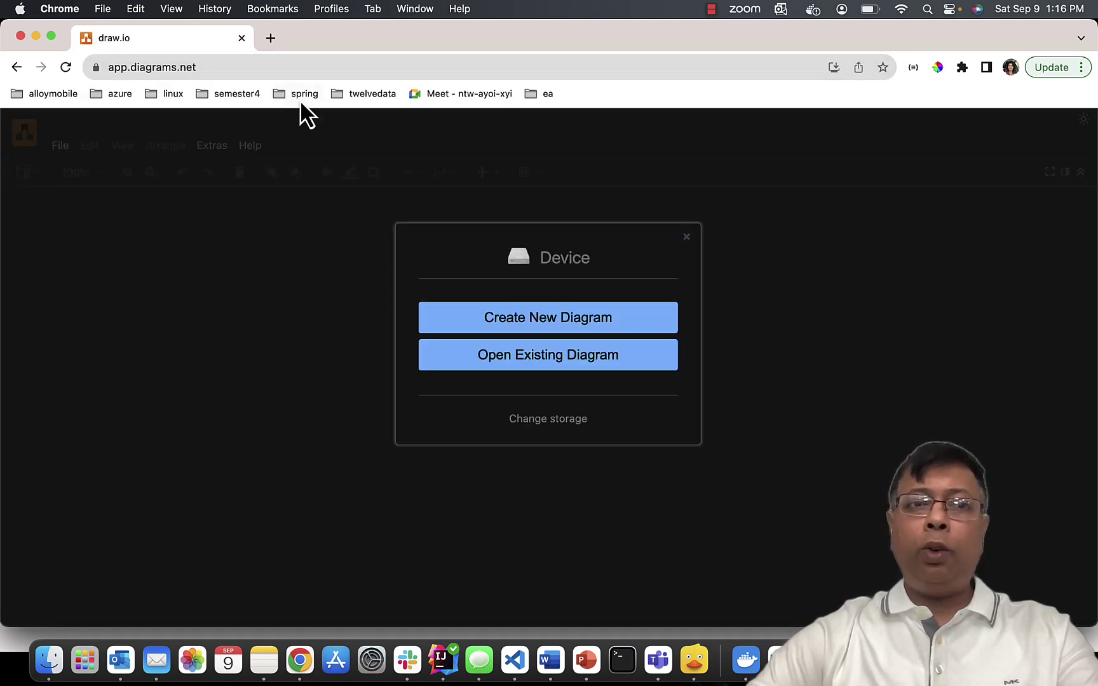
- Create blog.drawio from the Entity Relationship Diagram template and delete all its sample tables
{"action": "left_click", "coordinate": [560, 330]}
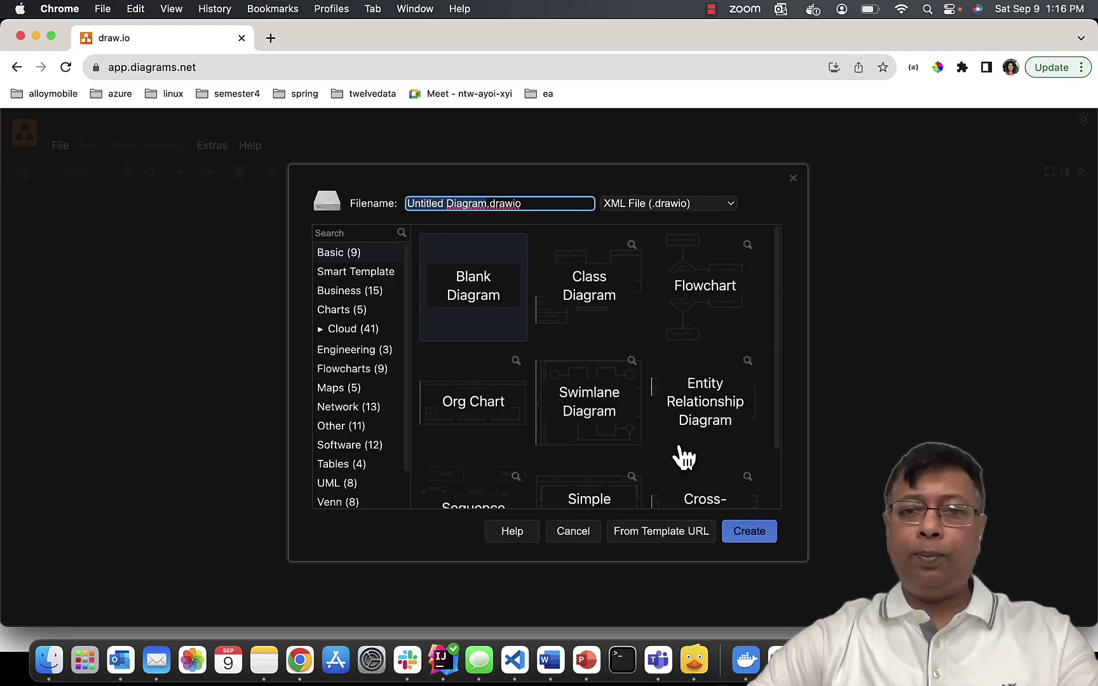
{"action": "left_click", "coordinate": [706, 417]}
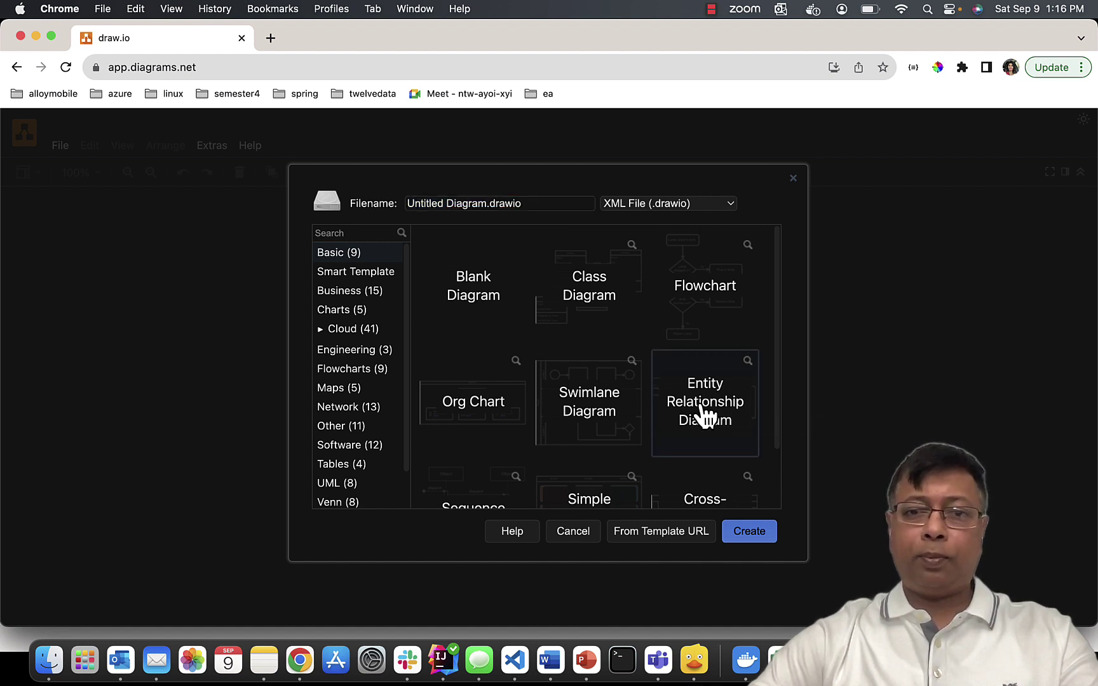
{"action": "left_click", "coordinate": [758, 535]}
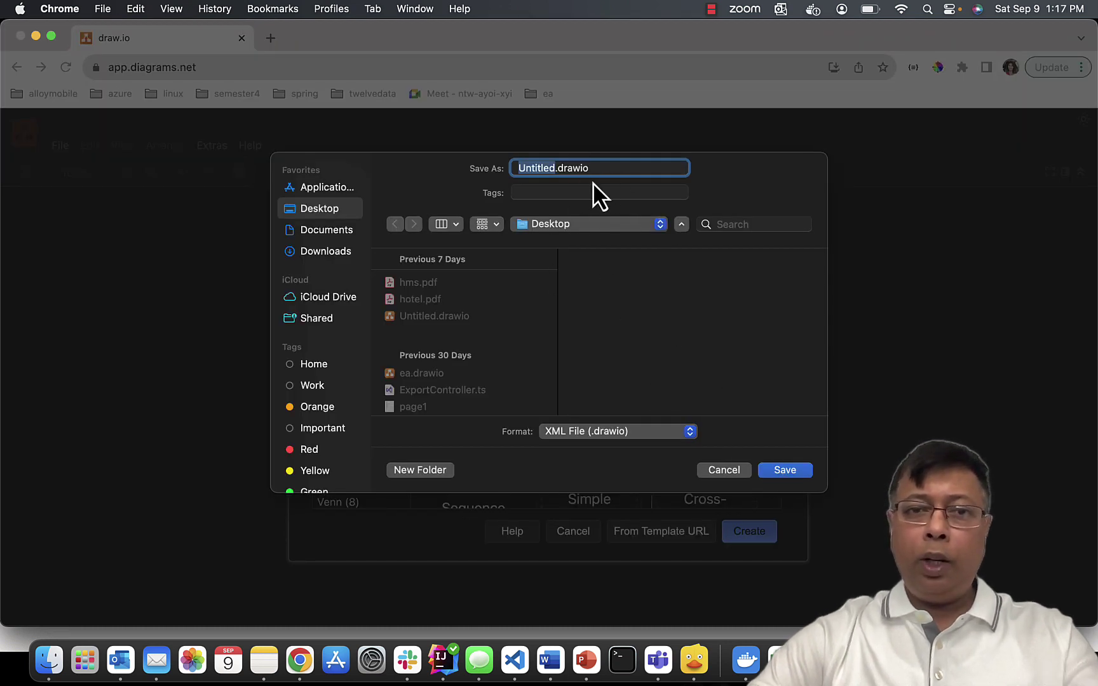
{"action": "type", "text": "blog"}
{"action": "left_click", "coordinate": [779, 474]}
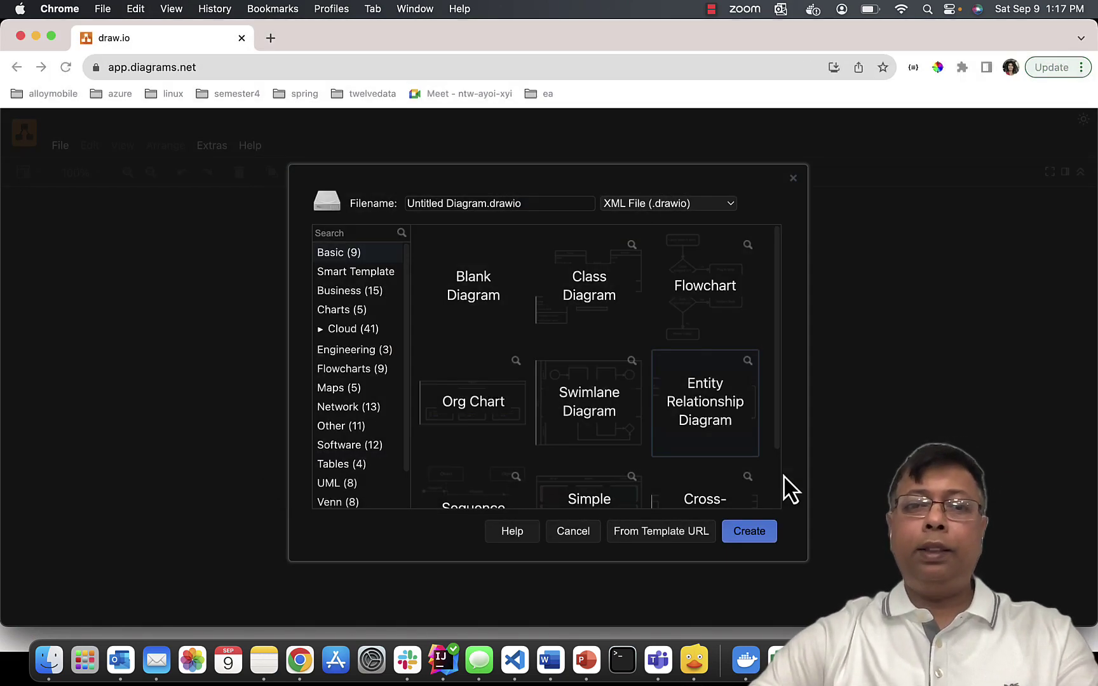
{"action": "left_click_drag", "start_coordinate": [689, 413], "coordinate": [787, 514]}
{"action": "key", "text": "Delete"}
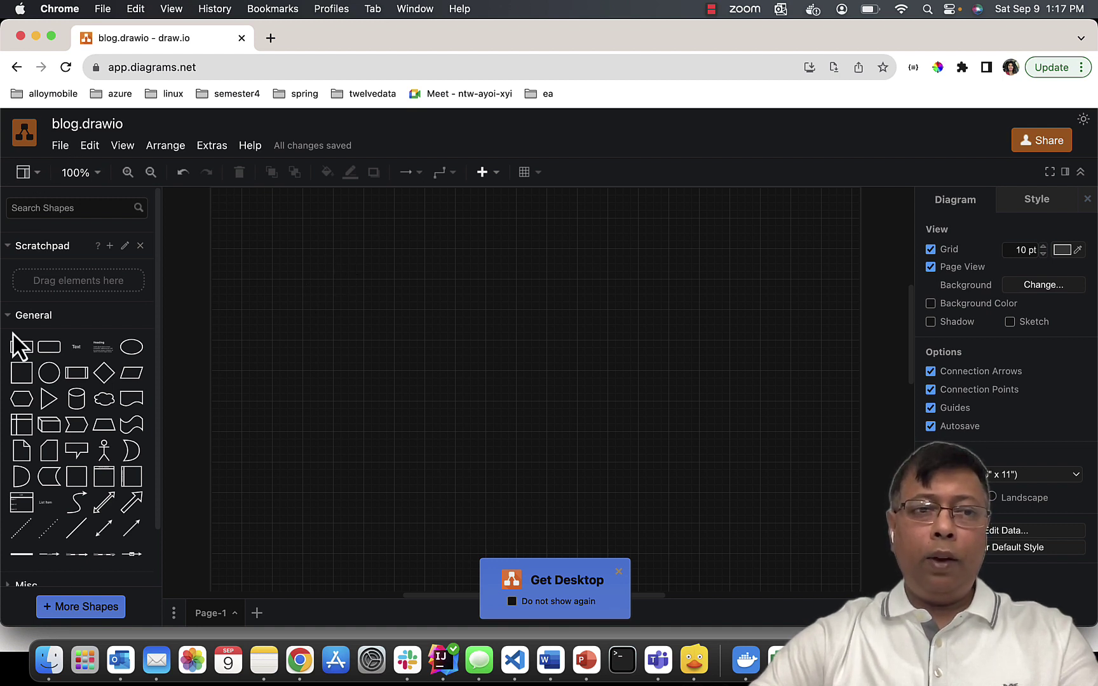
- Scroll the shapes sidebar down and expand the Entity Relation library
{"action": "scroll", "coordinate": [29, 485], "scroll_direction": "down", "scroll_amount": 2}
{"action": "scroll", "coordinate": [29, 494], "scroll_direction": "down", "scroll_amount": 2}
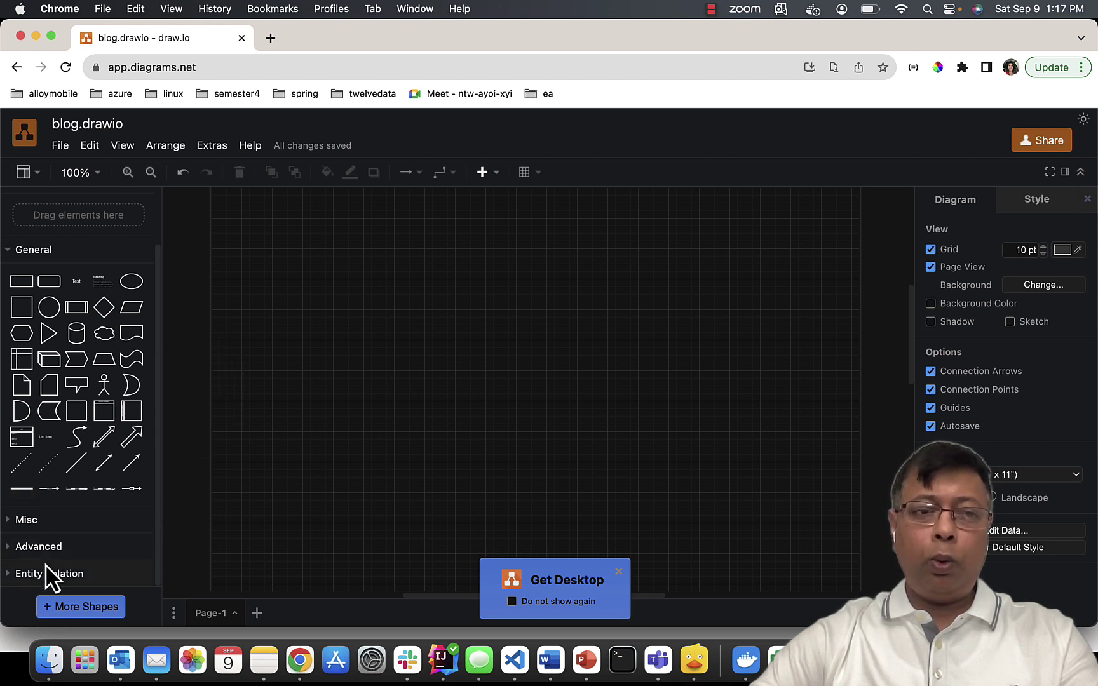
{"action": "left_click", "coordinate": [11, 574]}
{"action": "scroll", "coordinate": [71, 529], "scroll_direction": "down", "scroll_amount": 8}
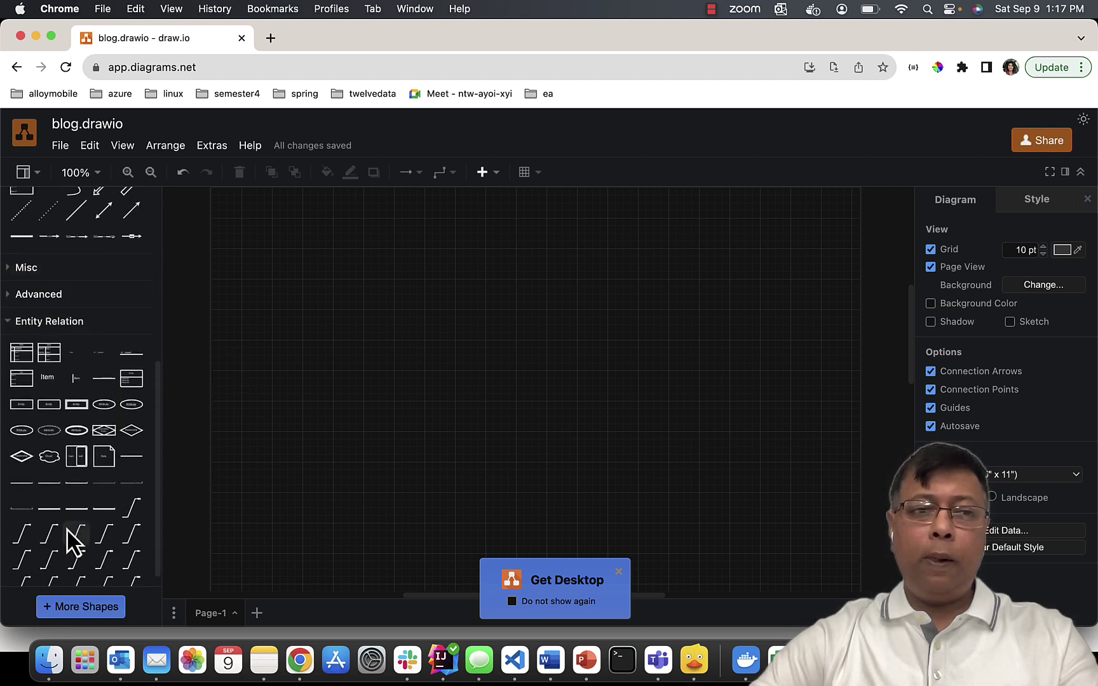
{"action": "mouse_move", "coordinate": [26, 353]}
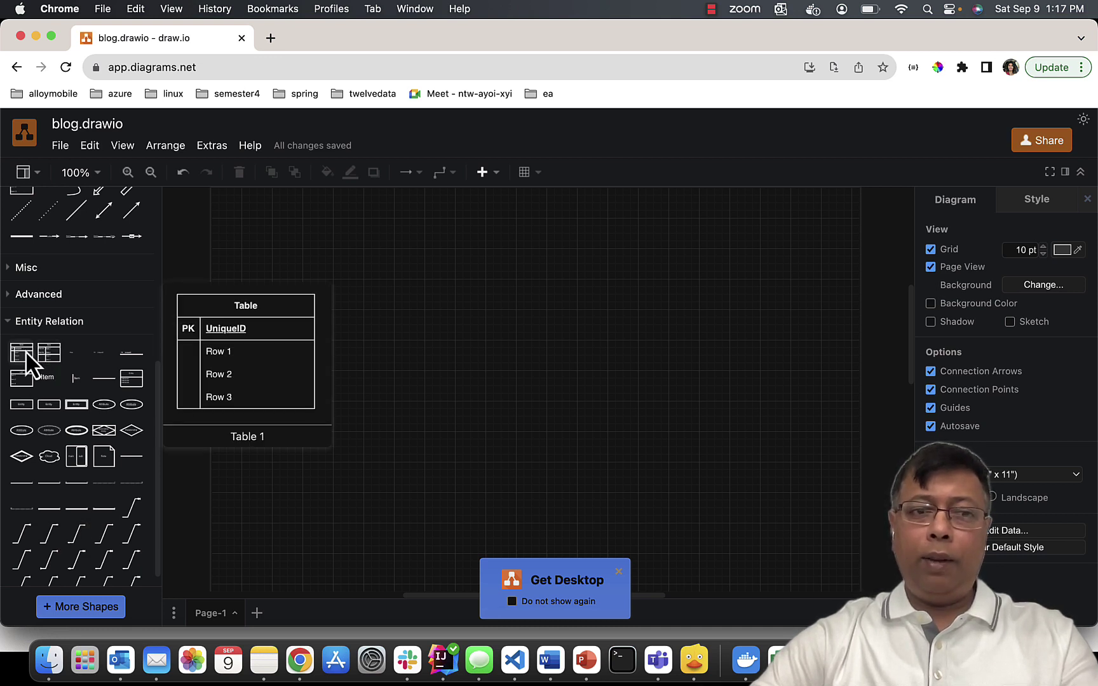
- Place an ER table and rename it Category, with key ID and first row Name
{"action": "left_click_drag", "start_coordinate": [27, 354], "coordinate": [349, 237]}
{"action": "double_click", "coordinate": [421, 246]}
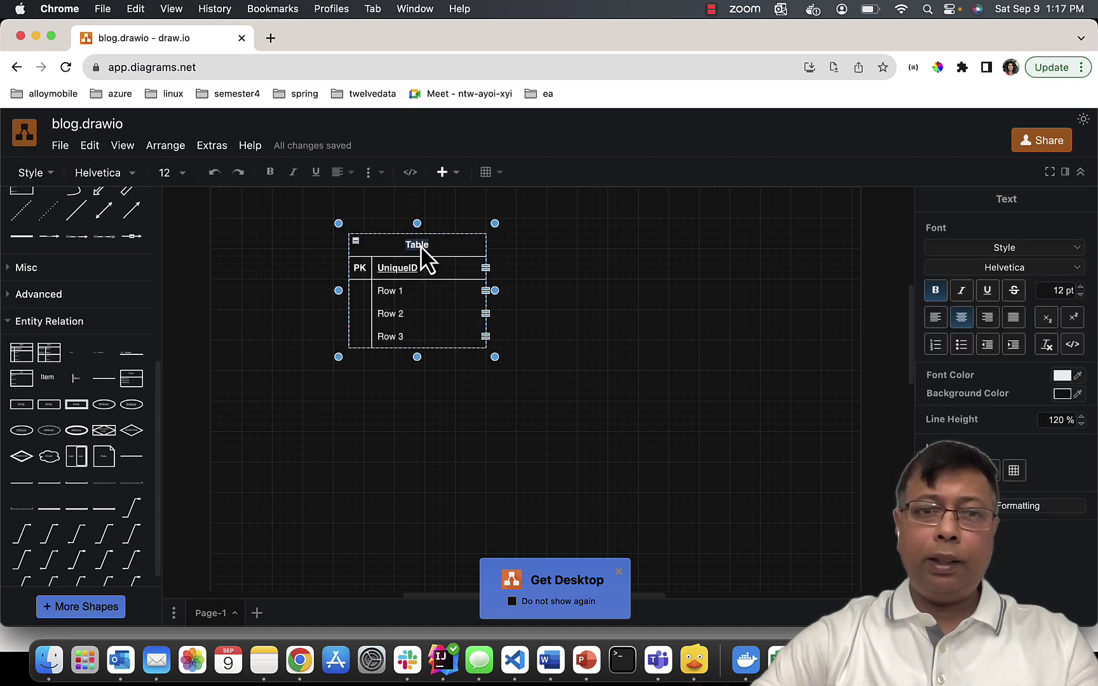
{"action": "type", "text": "ategory"}
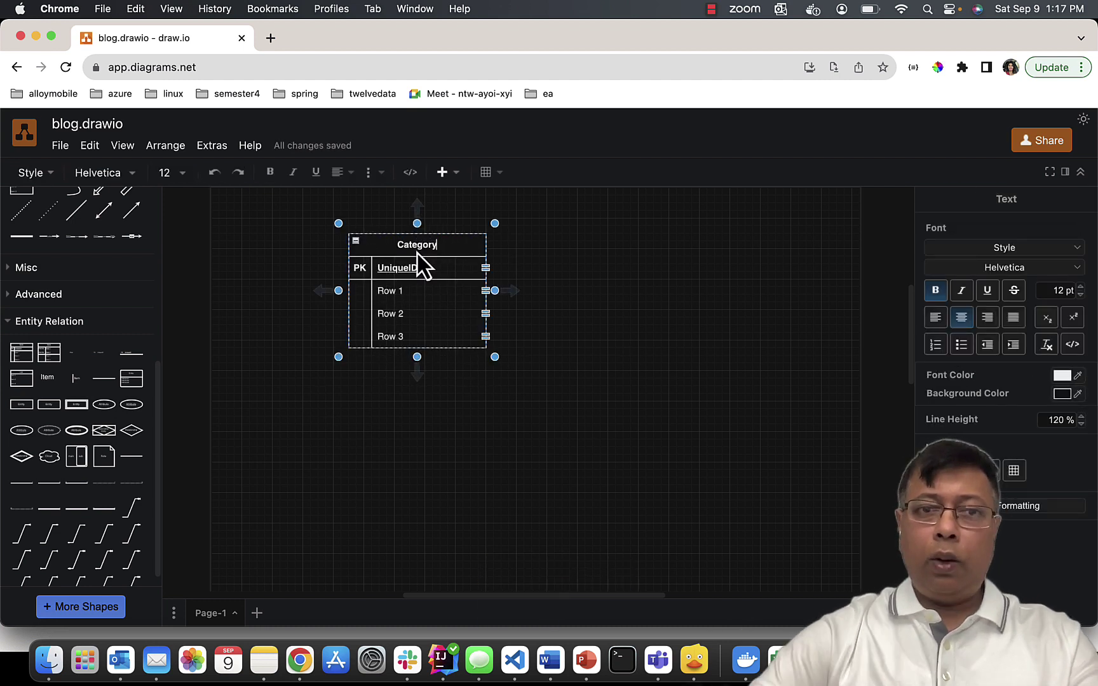
{"action": "double_click", "coordinate": [422, 268]}
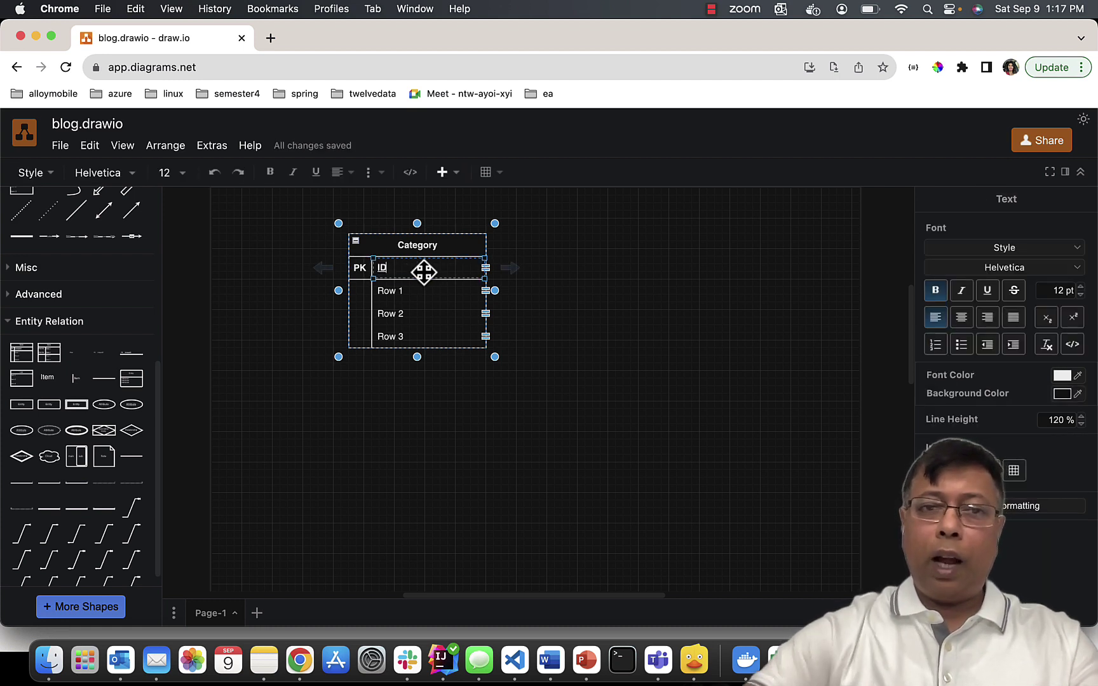
{"action": "double_click", "coordinate": [413, 294]}
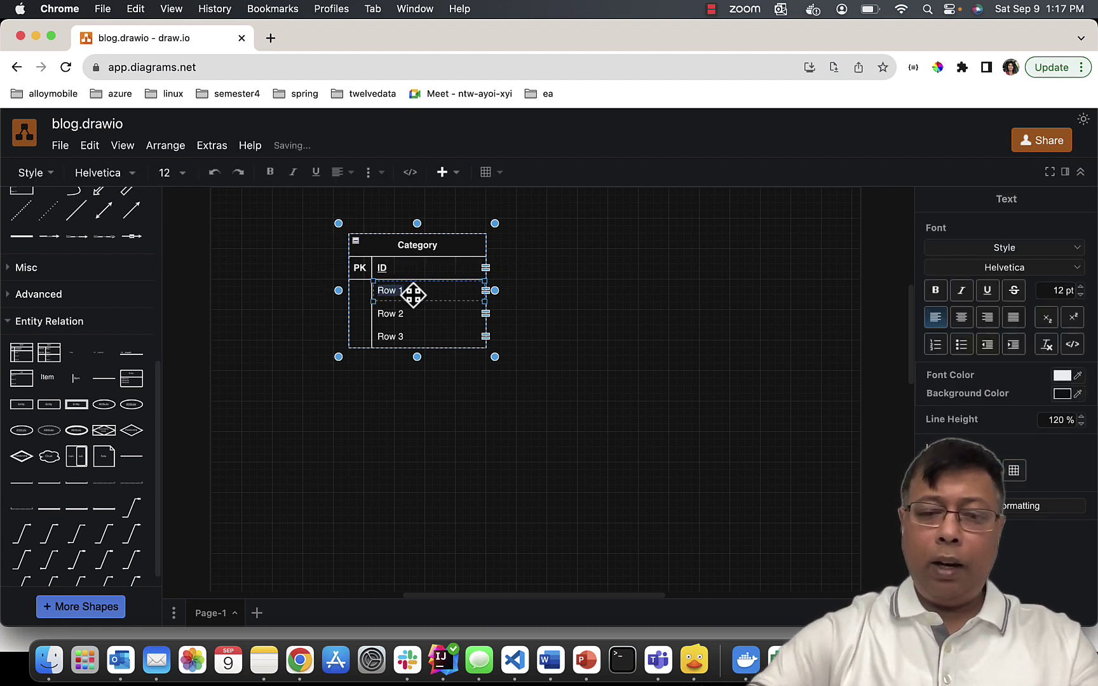
{"action": "type", "text": "Name"}
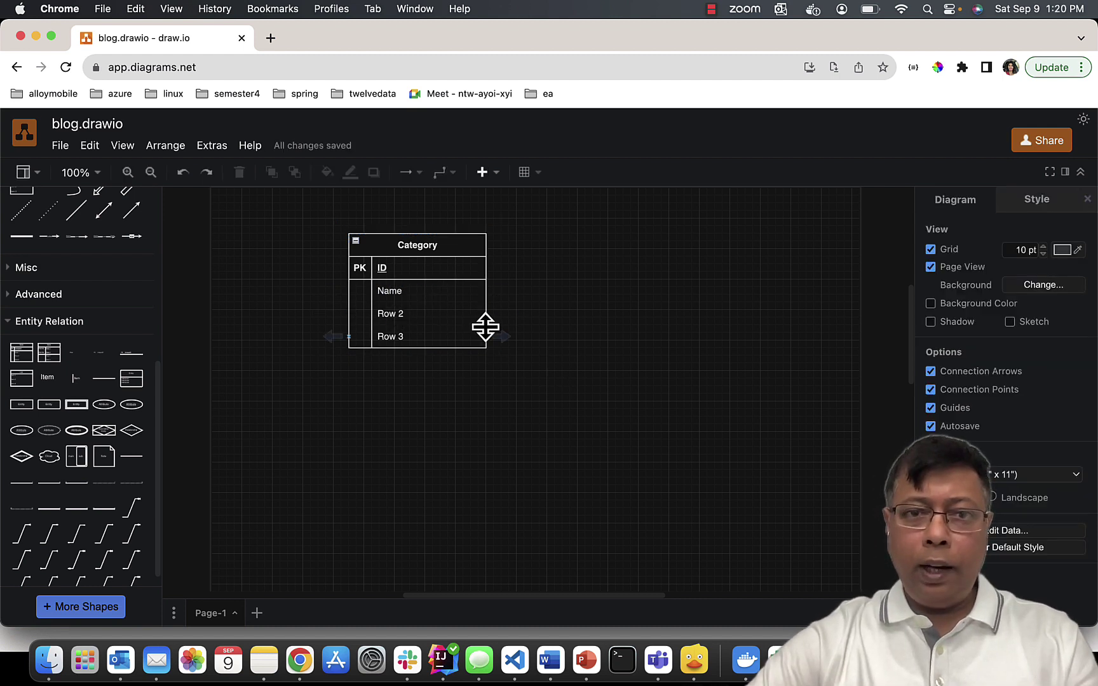
- Delete Row 2 and Row 3 from Category and move it to the lower middle
{"action": "left_click", "coordinate": [485, 327]}
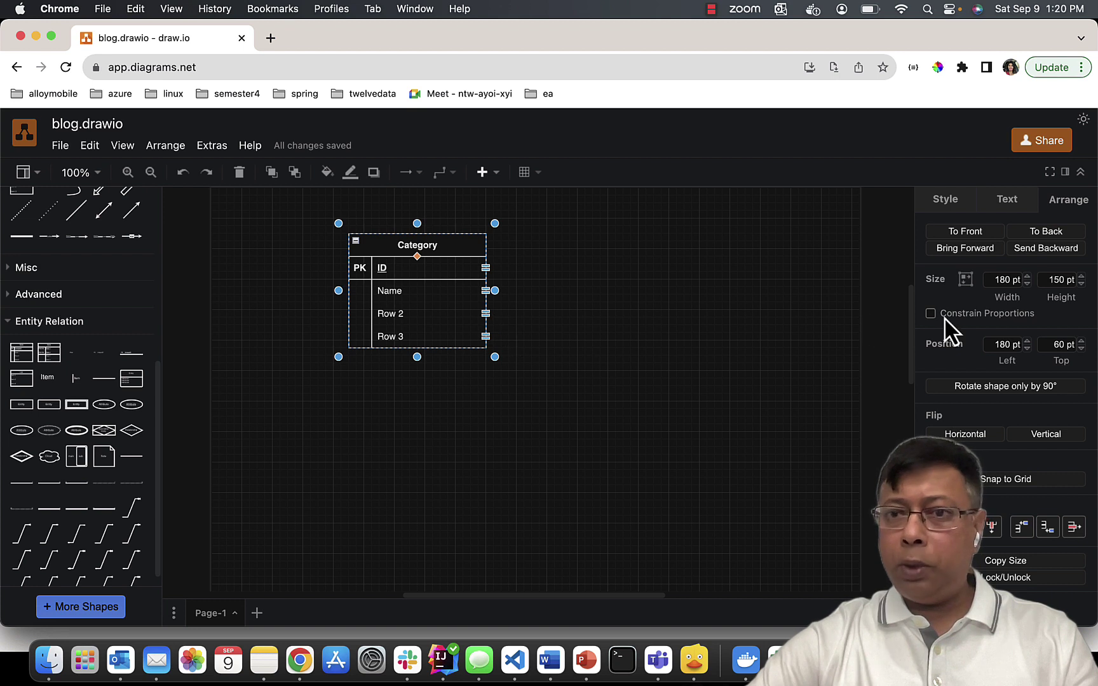
{"action": "left_click", "coordinate": [949, 205]}
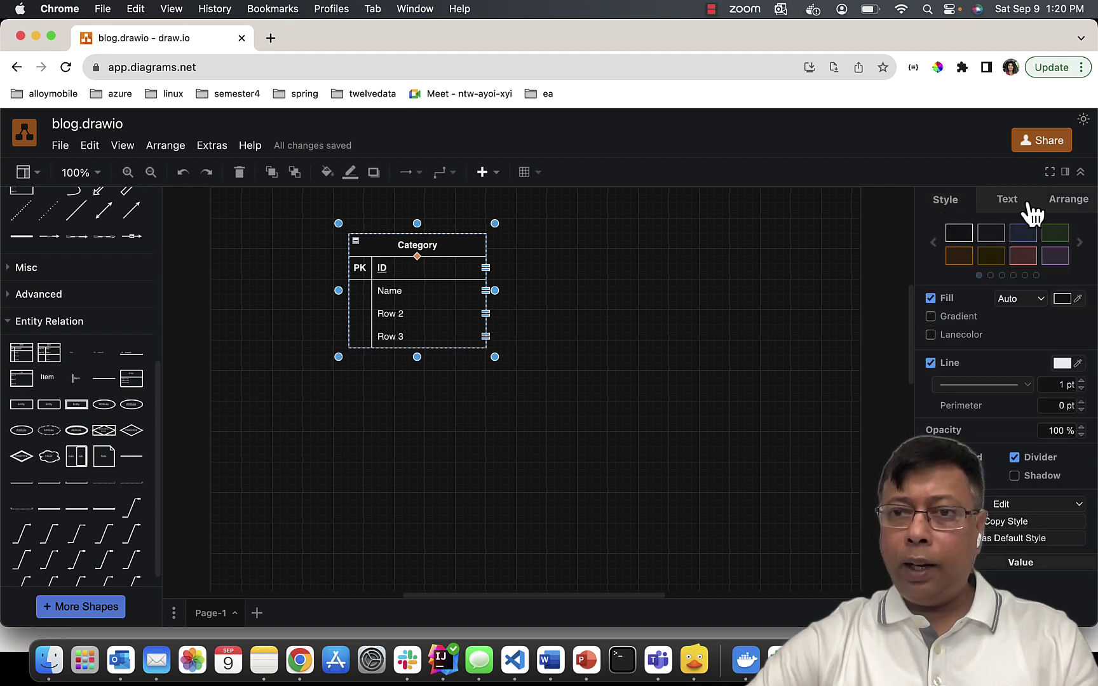
{"action": "left_click", "coordinate": [1066, 202]}
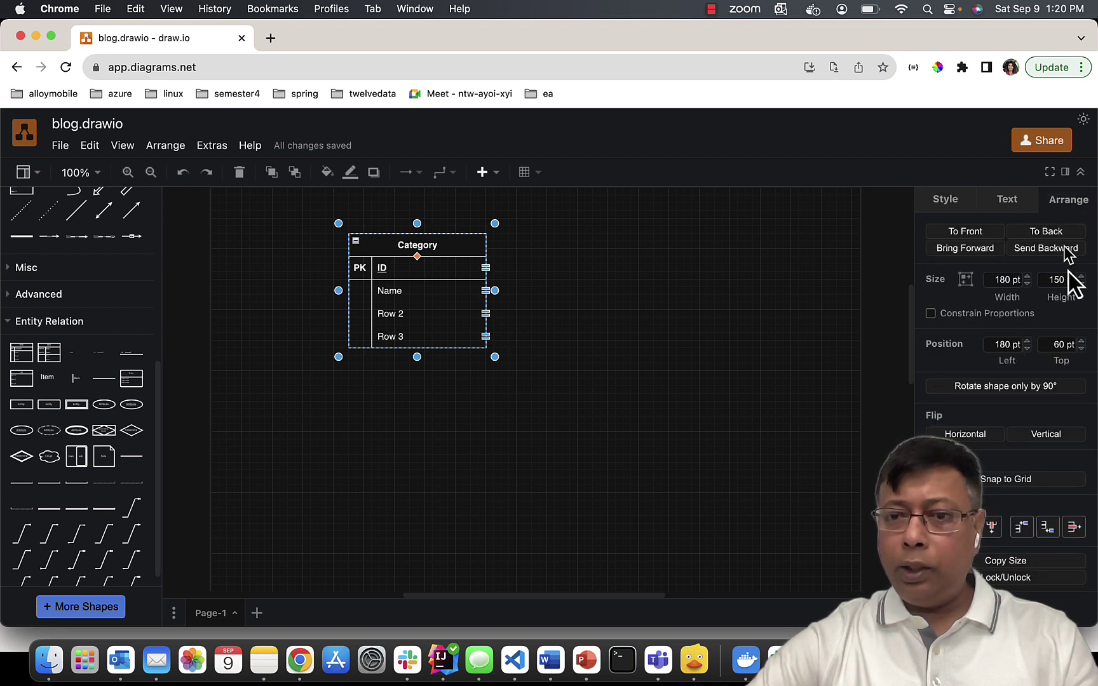
{"action": "double_click", "coordinate": [1075, 529]}
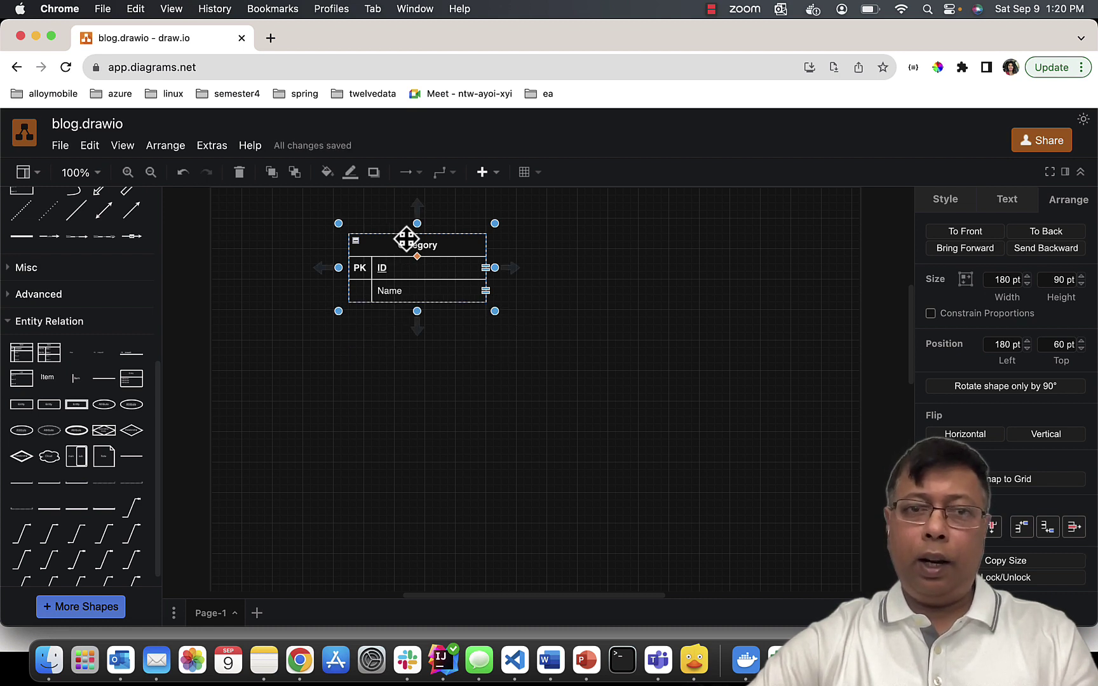
{"action": "left_click_drag", "start_coordinate": [420, 234], "coordinate": [499, 499]}
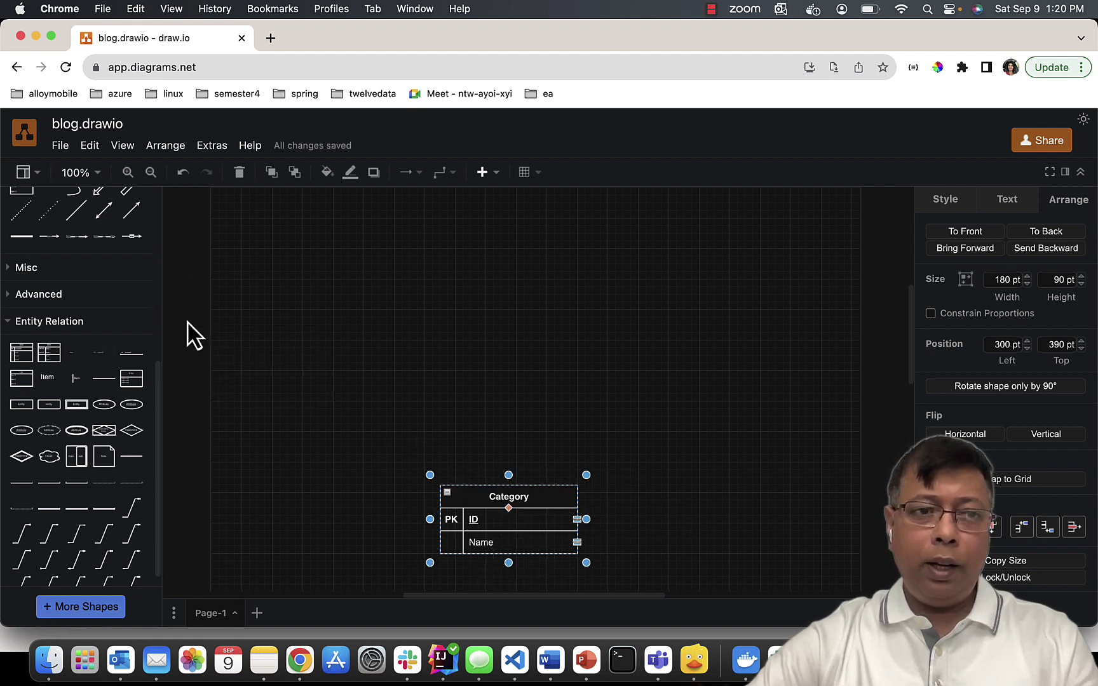
- Add a new table titled Post_User with primary key ID
{"action": "mouse_move", "coordinate": [54, 373]}
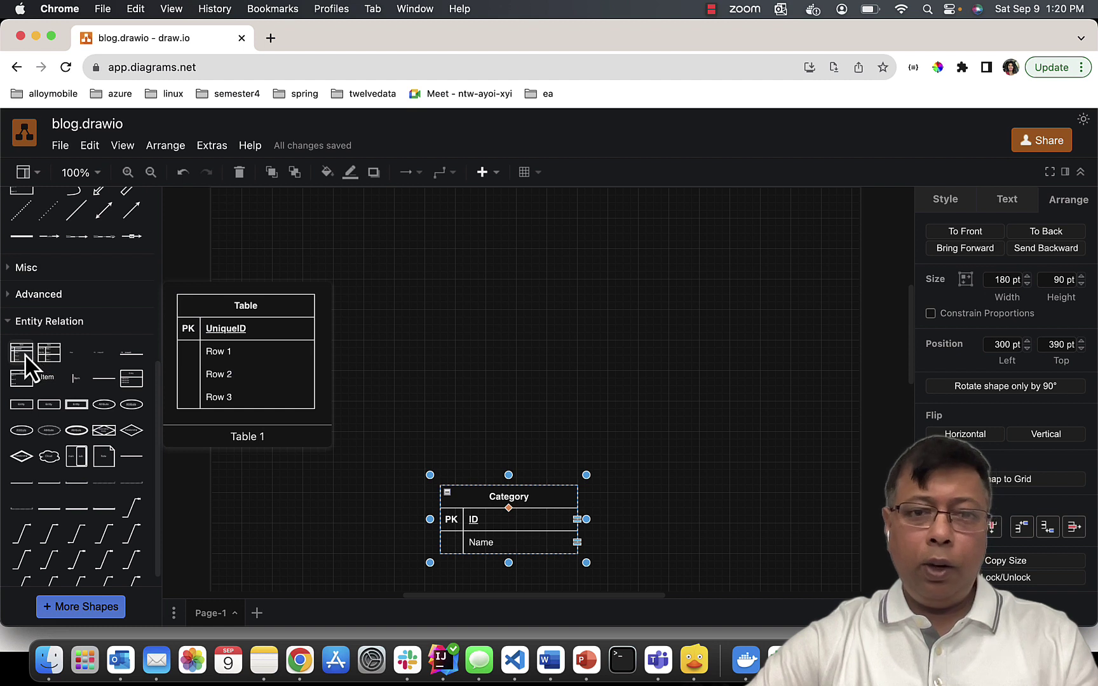
{"action": "left_click", "coordinate": [26, 357]}
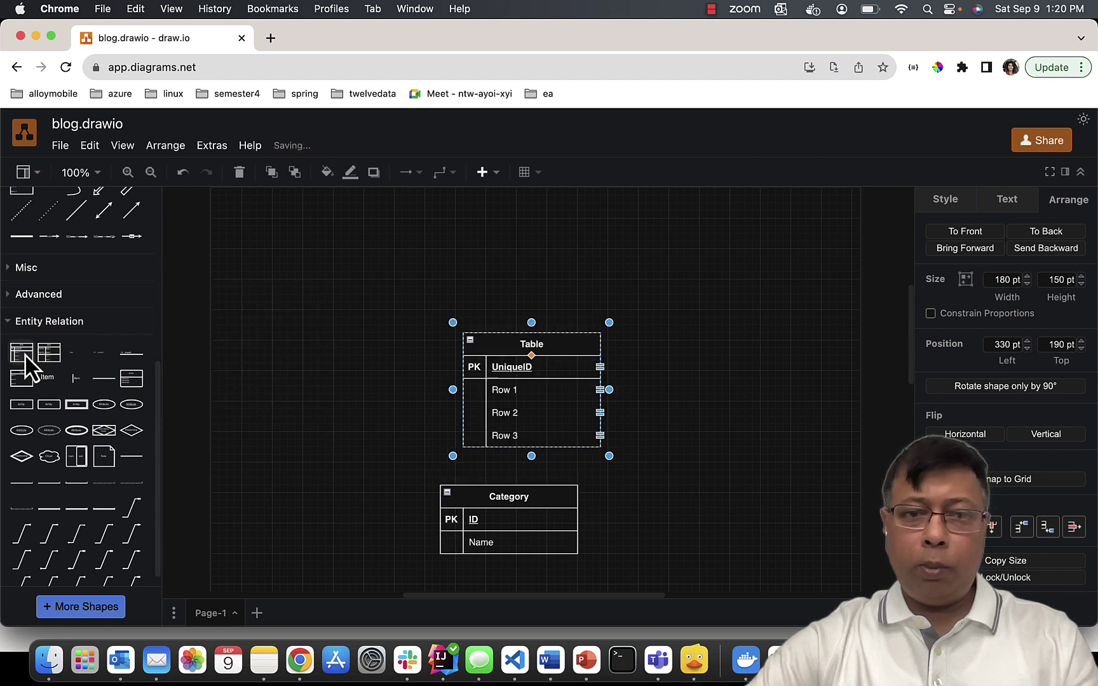
{"action": "double_click", "coordinate": [532, 344]}
{"action": "type", "text": "Post User"}
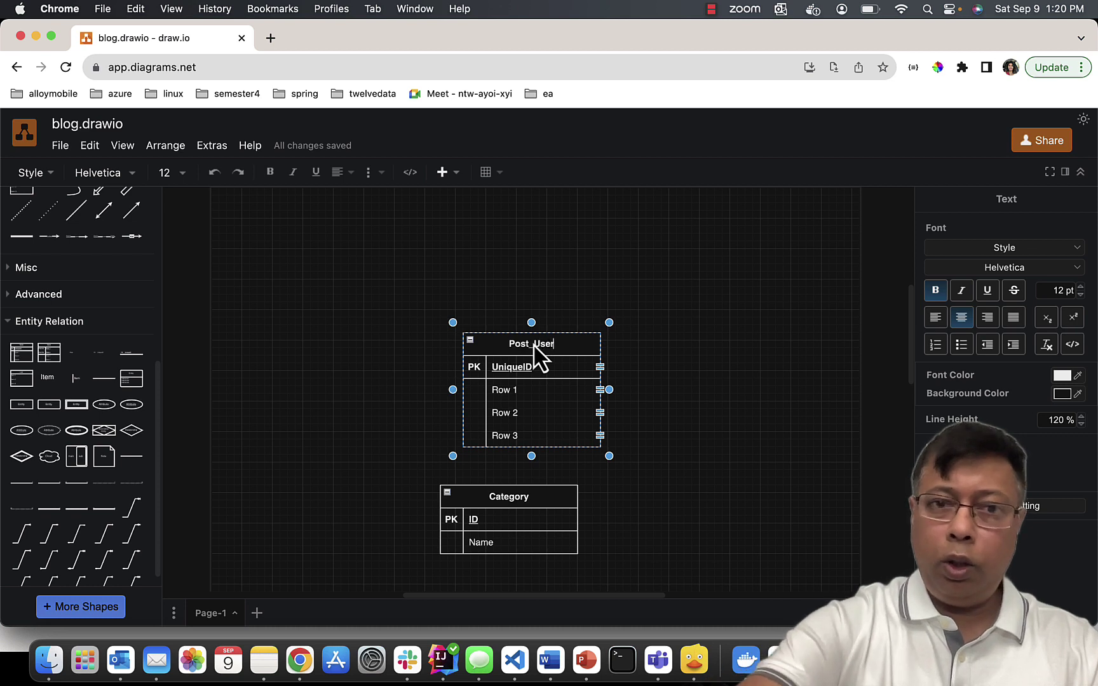
{"action": "double_click", "coordinate": [522, 370]}
{"action": "key", "text": "BackSpace"}
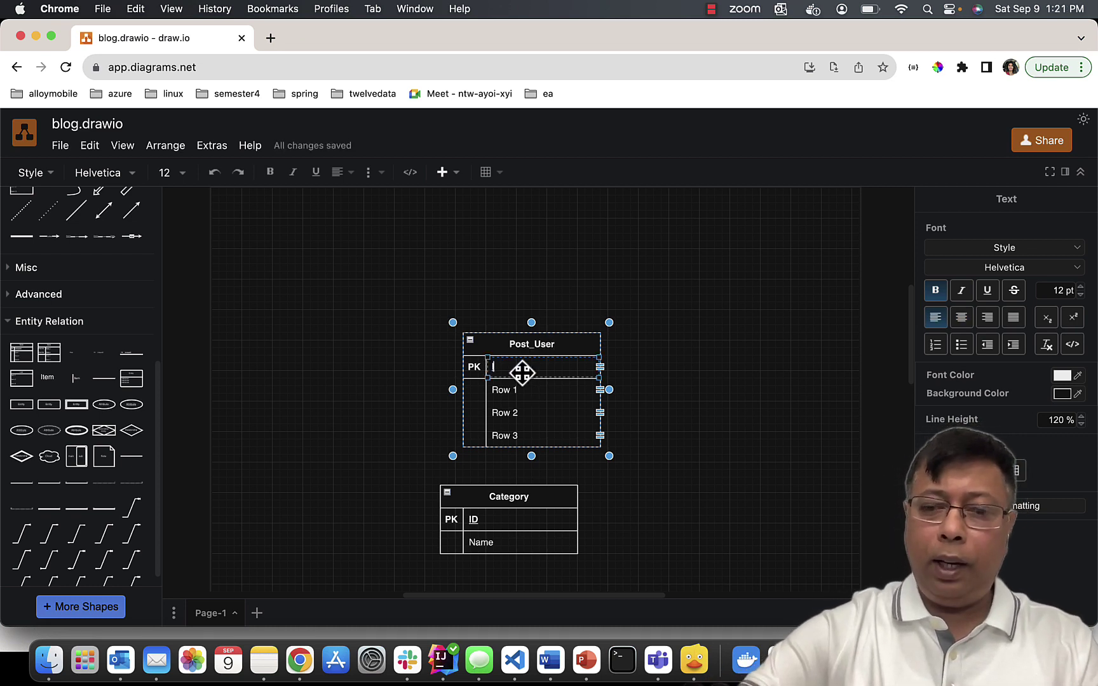
- Name the Post_User rows Name, Email and Password
{"action": "double_click", "coordinate": [514, 395]}
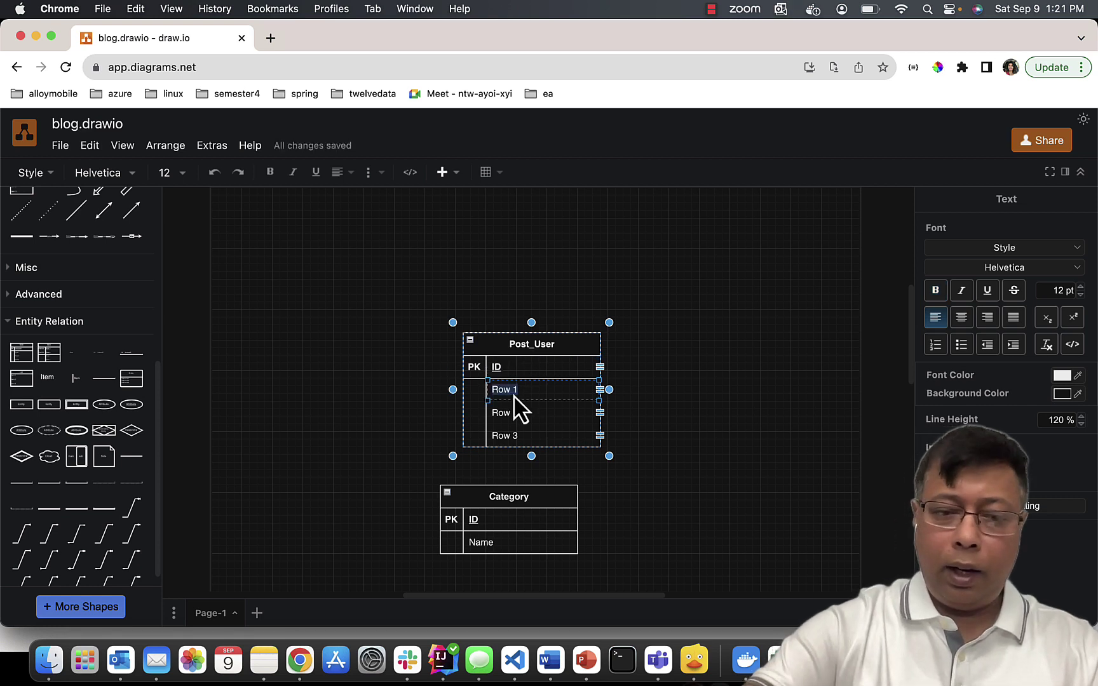
{"action": "type", "text": "Name"}
{"action": "double_click", "coordinate": [510, 413]}
{"action": "type", "text": "Email"}
{"action": "double_click", "coordinate": [504, 436]}
{"action": "type", "text": "Password"}
{"action": "left_click", "coordinate": [537, 338]}
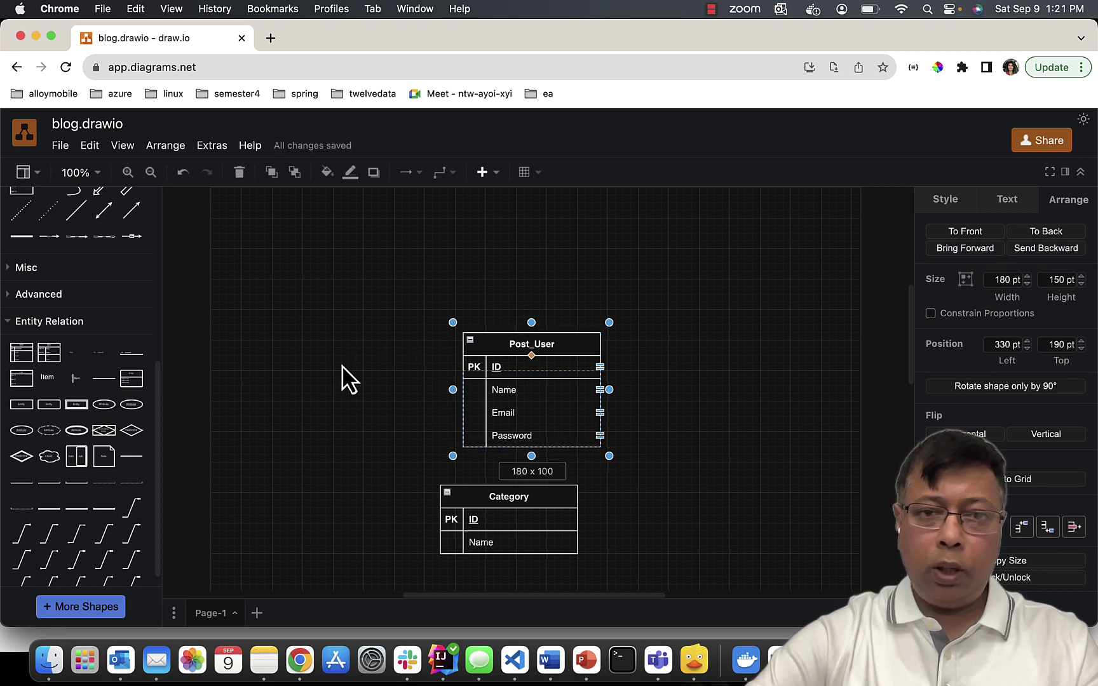
- Move Post_User lower left and add a Post table with ID, Title, Details and Image
{"action": "left_click_drag", "start_coordinate": [509, 375], "coordinate": [243, 461]}
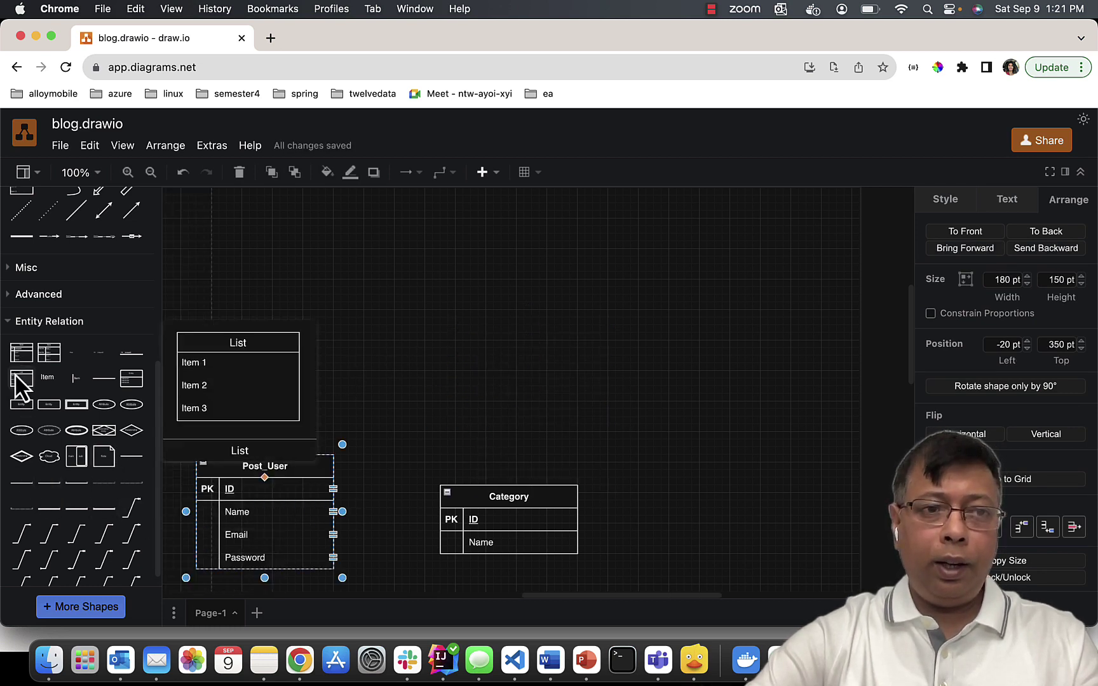
{"action": "left_click_drag", "start_coordinate": [22, 362], "coordinate": [482, 238]}
{"action": "type", "text": "Post"}
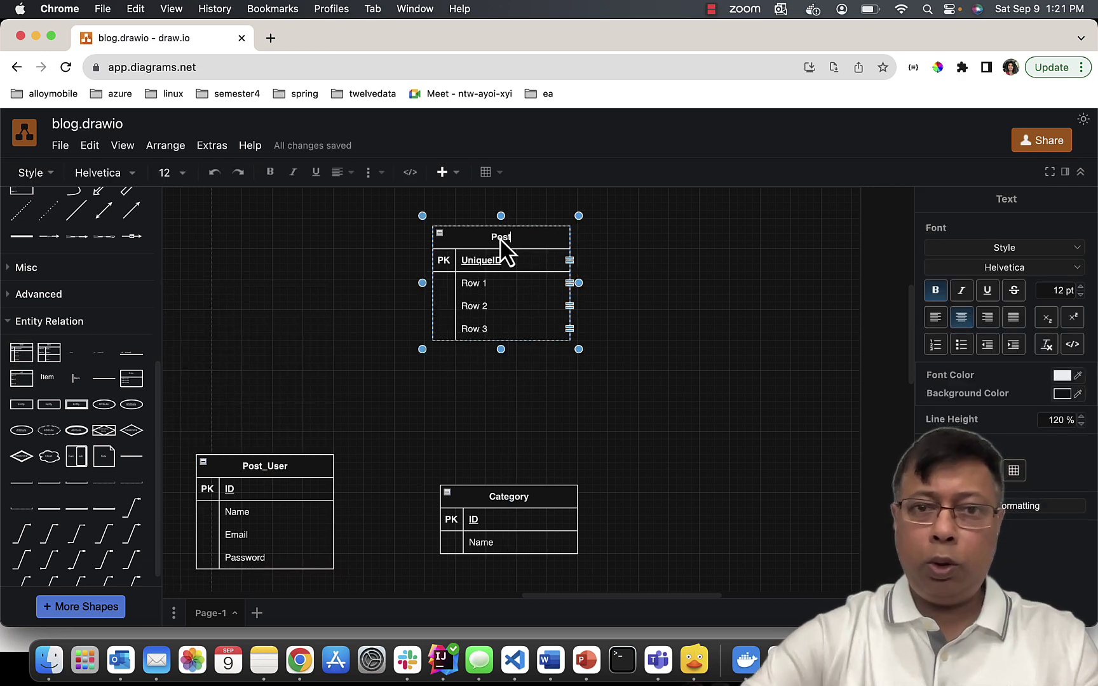
{"action": "left_click", "coordinate": [490, 264]}
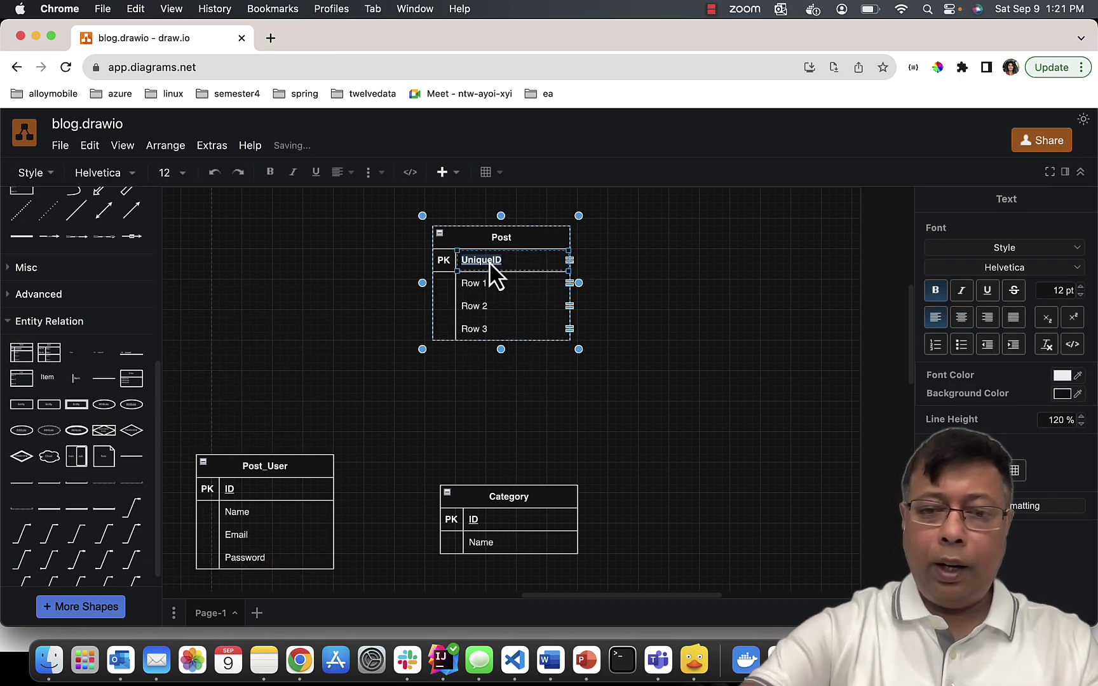
{"action": "type", "text": "ID"}
{"action": "left_click", "coordinate": [480, 283]}
{"action": "type", "text": "Title"}
{"action": "left_click", "coordinate": [483, 306]}
{"action": "type", "text": "Details"}
{"action": "left_click", "coordinate": [478, 329]}
{"action": "type", "text": "Image"}
- Insert three more Post rows named like, Post_user_id and Category_id
{"action": "left_click", "coordinate": [1070, 204]}
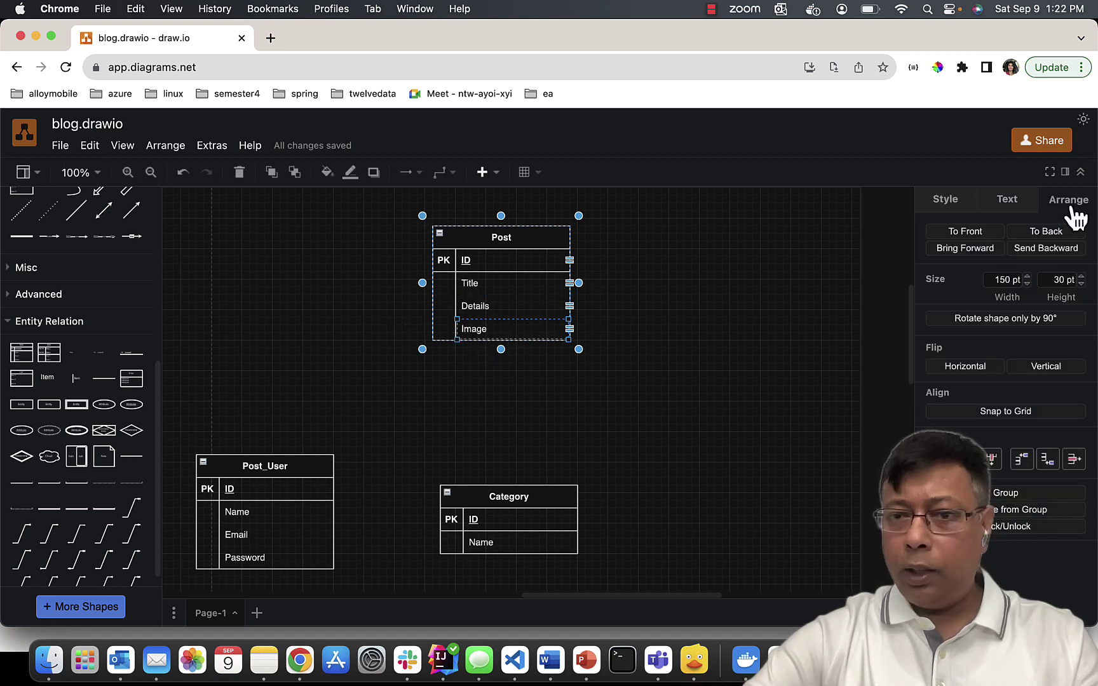
{"action": "left_click", "coordinate": [1047, 460]}
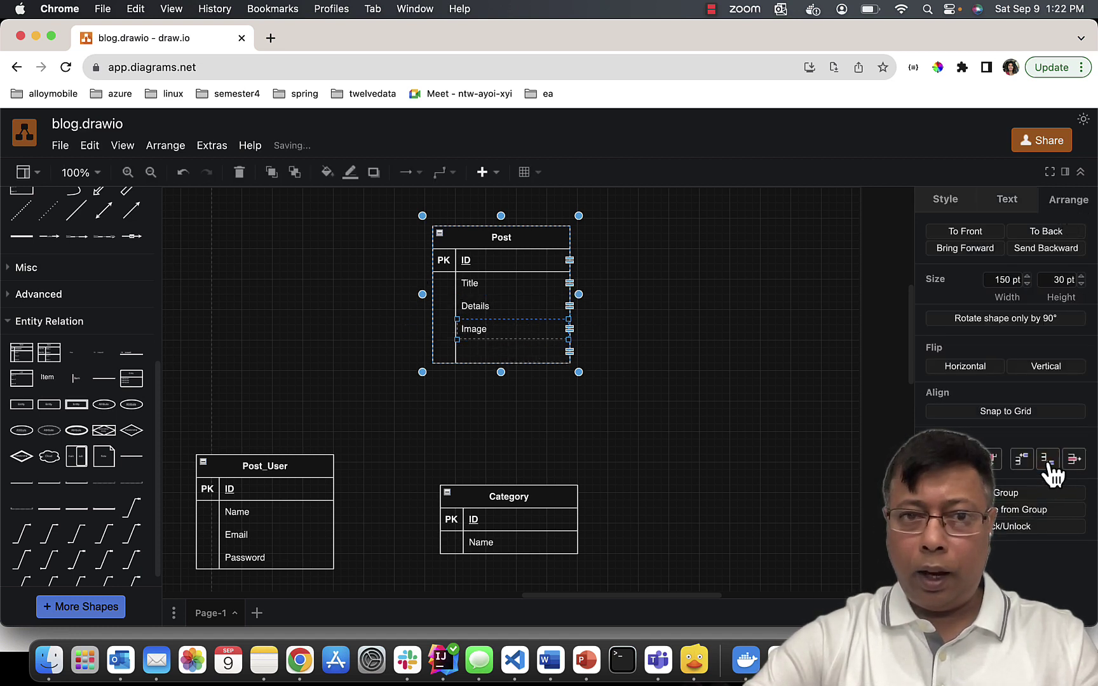
{"action": "left_click", "coordinate": [1047, 460]}
{"action": "left_click", "coordinate": [1048, 460]}
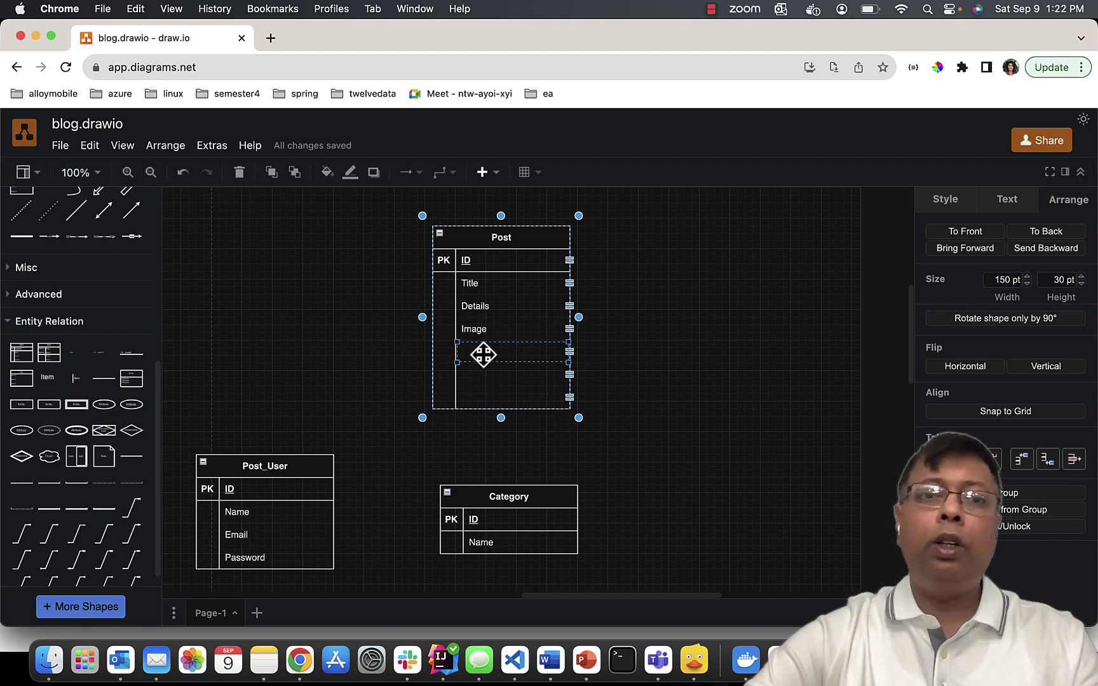
{"action": "type", "text": "like"}
{"action": "key", "text": "Tab"}
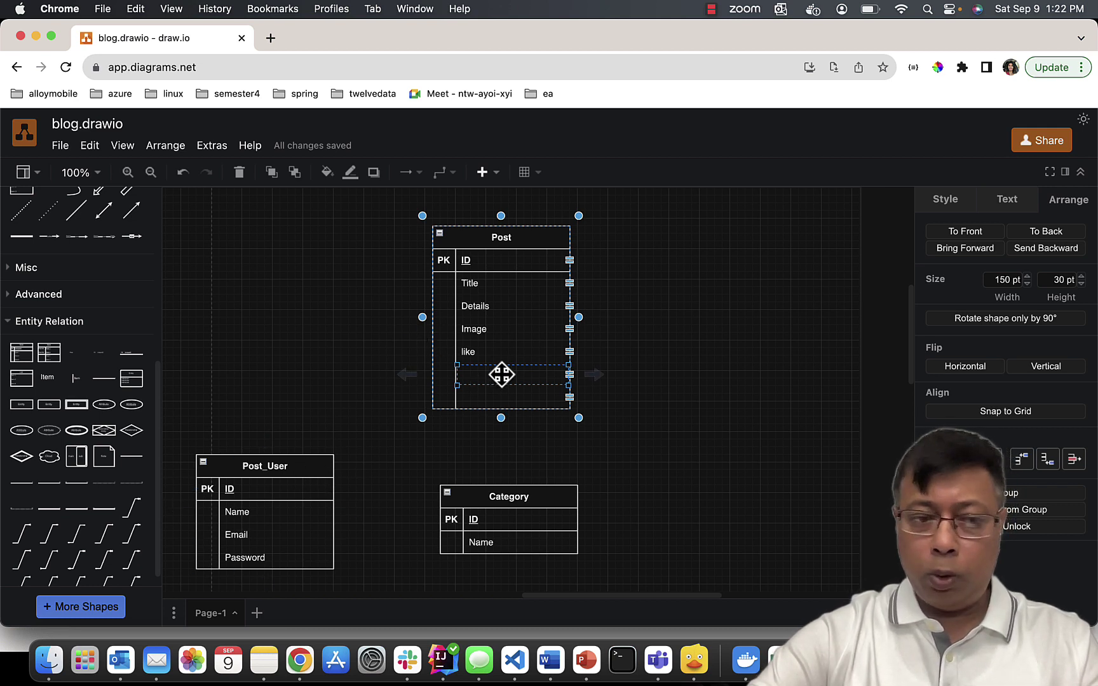
{"action": "type", "text": "Post"}
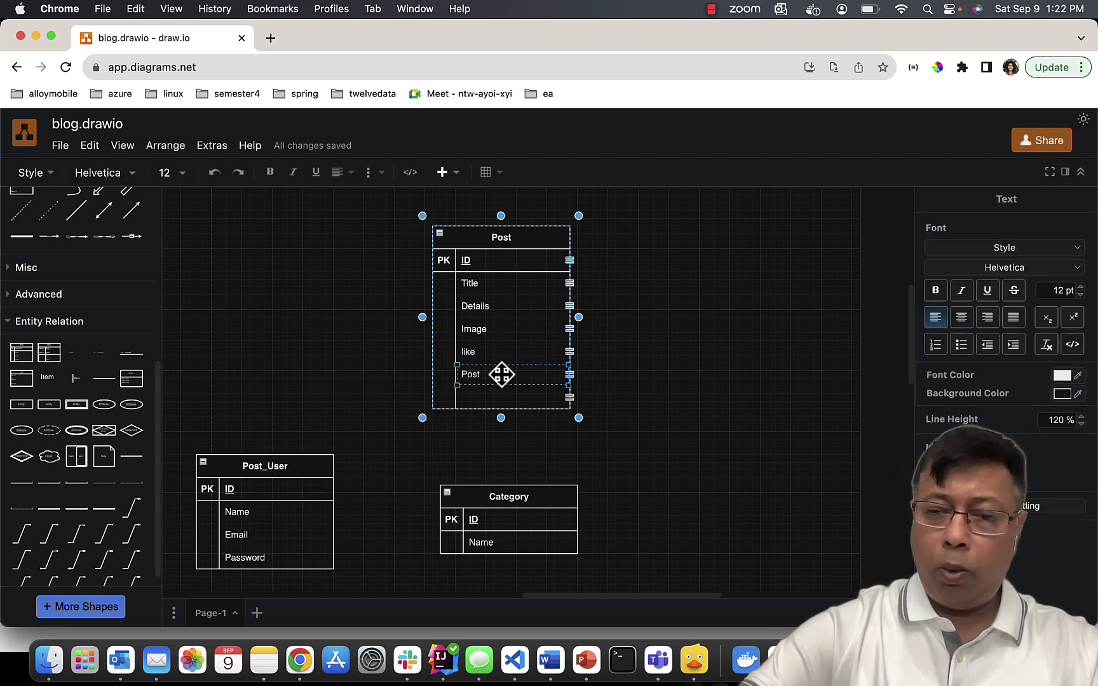
{"action": "type", "text": "_user"}
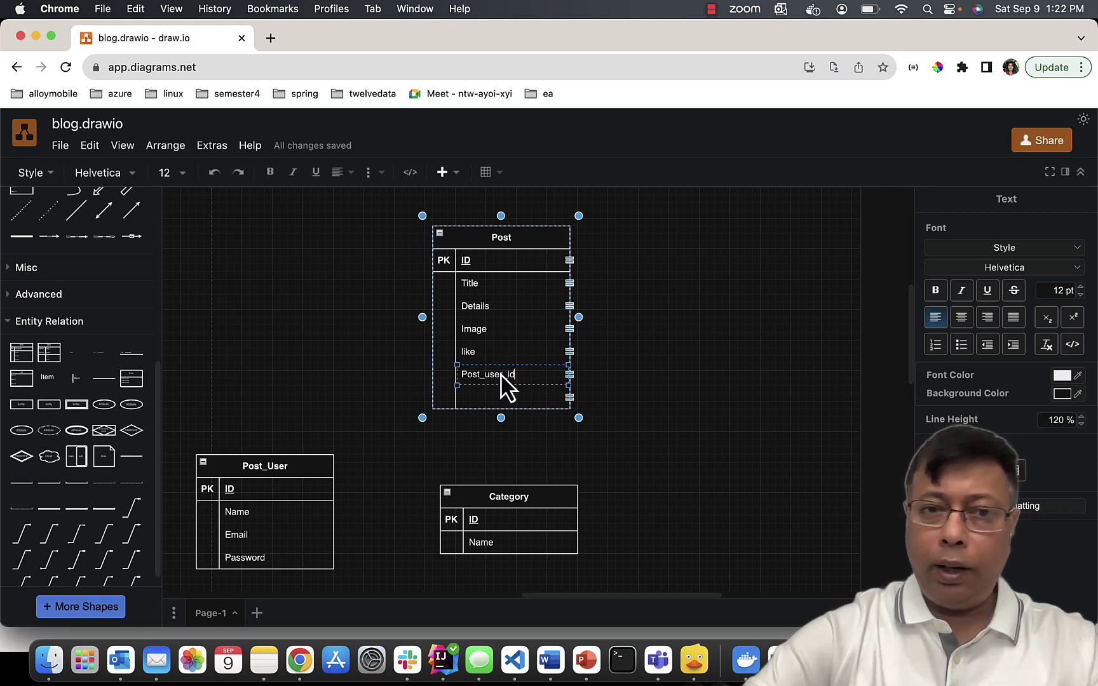
{"action": "type", "text": "_id"}
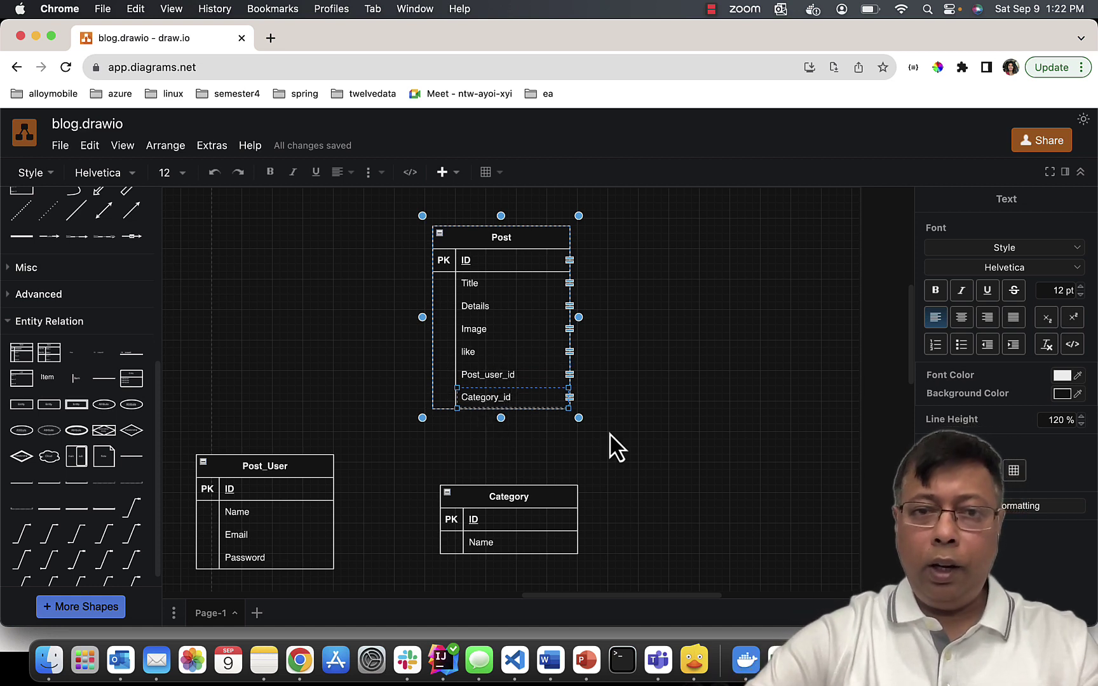
{"action": "left_click", "coordinate": [618, 448]}
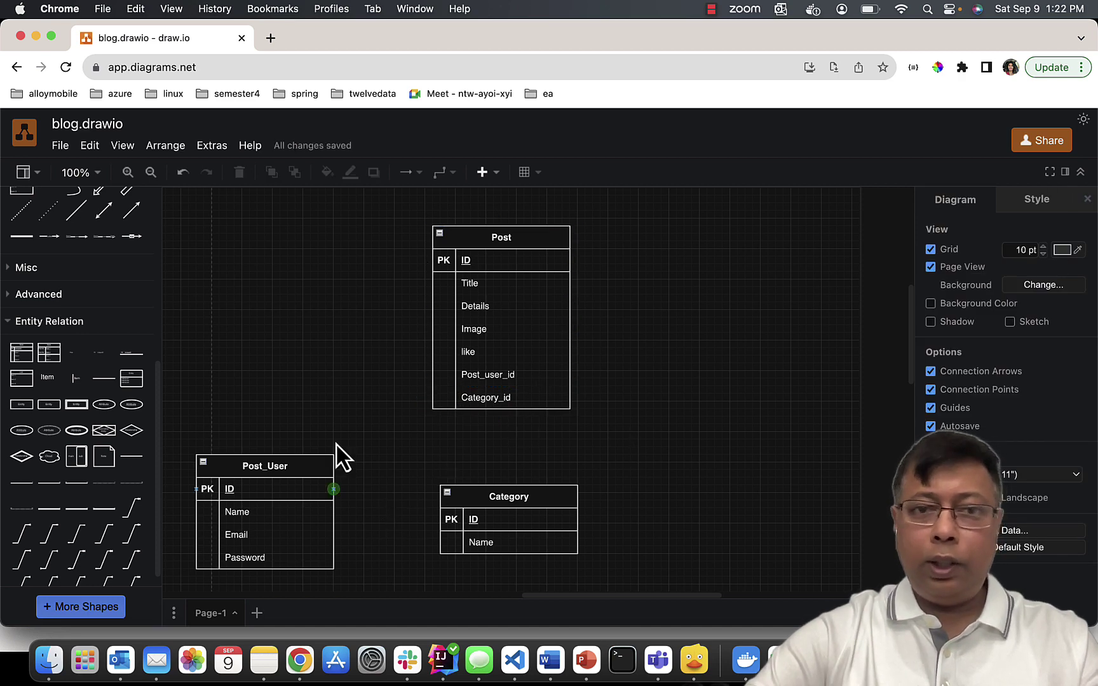
- Connect Post_User's ID row to Post's Post_user_id row with a relationship line
{"action": "left_click_drag", "start_coordinate": [493, 350], "coordinate": [473, 460]}
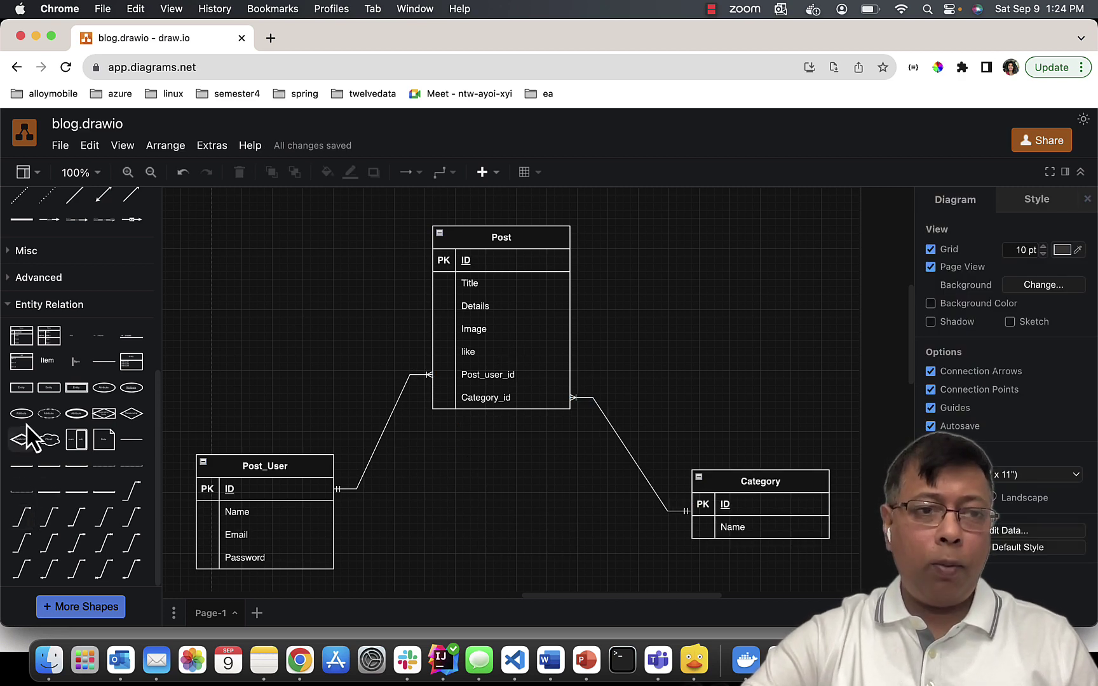
- Add a Comment table with ID, Details, Post_ID and Coment_user_id fields
{"action": "left_click_drag", "start_coordinate": [17, 337], "coordinate": [246, 322]}
{"action": "type", "text": "Comment"}
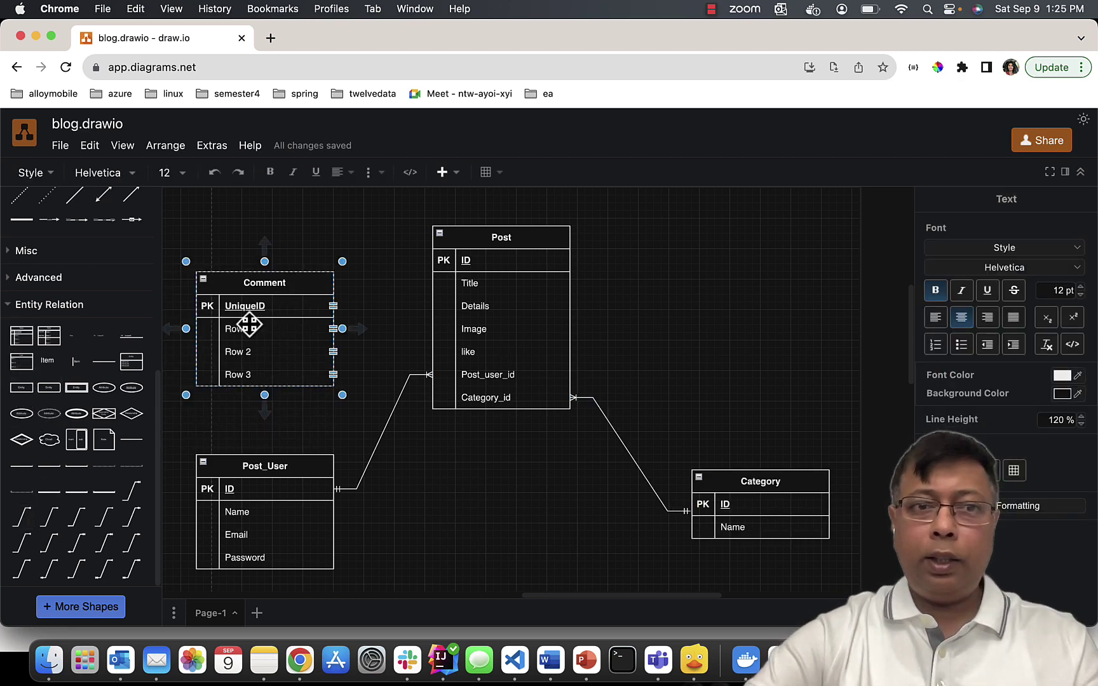
{"action": "double_click", "coordinate": [247, 323]}
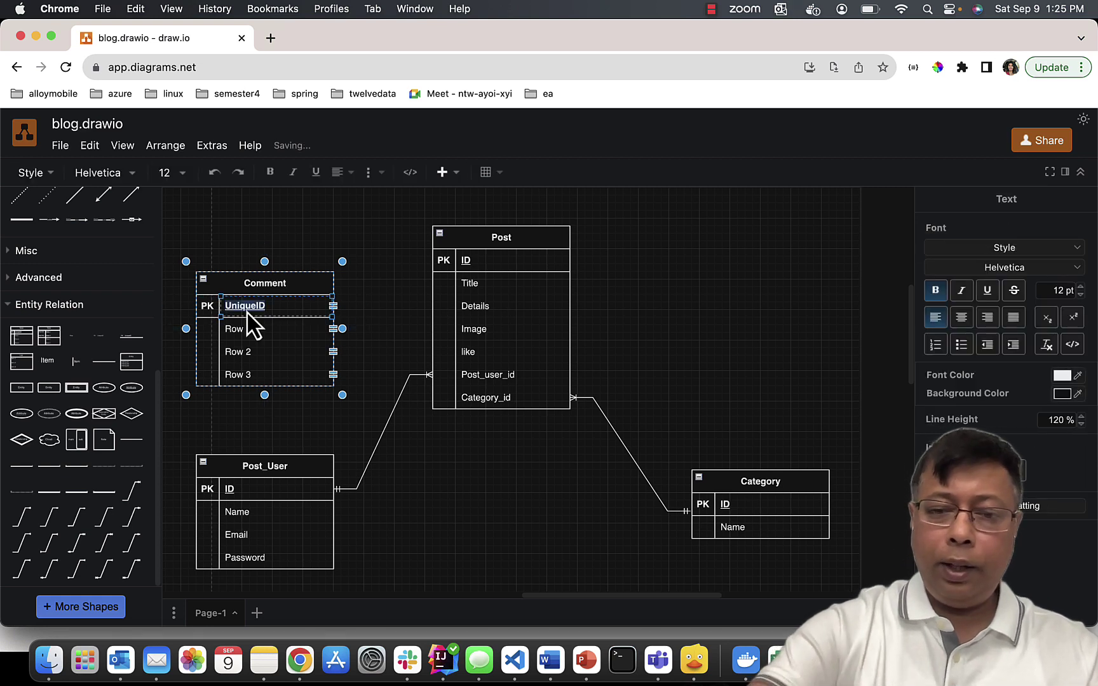
{"action": "type", "text": "ID"}
{"action": "double_click", "coordinate": [251, 328]}
{"action": "type", "text": "Details"}
{"action": "double_click", "coordinate": [239, 353]}
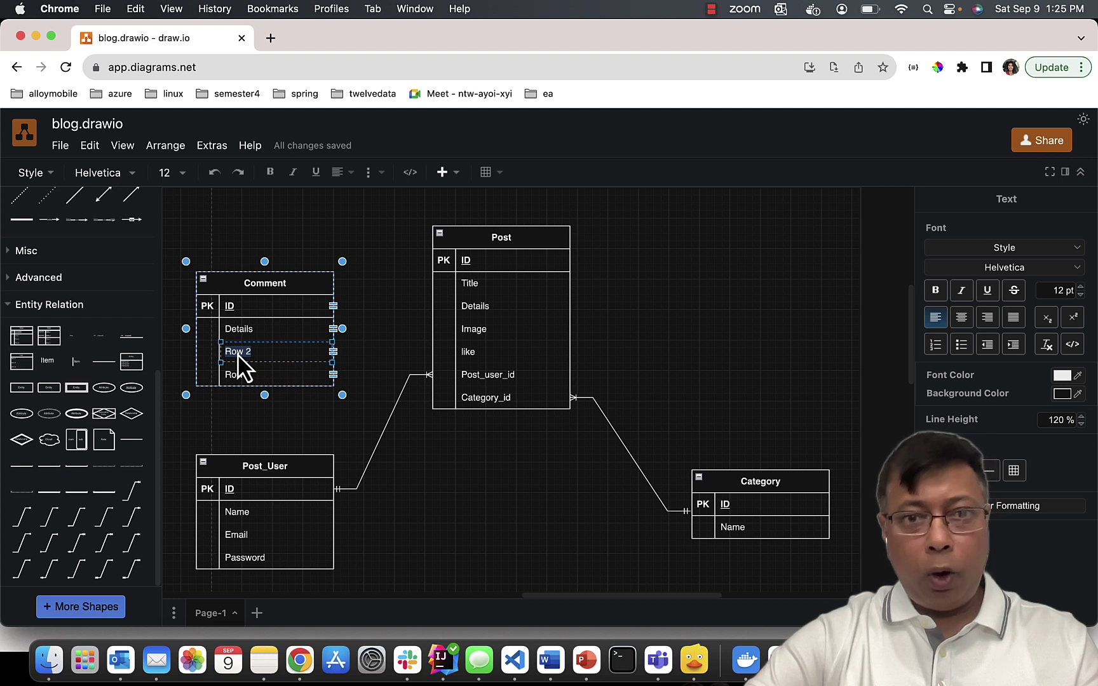
{"action": "type", "text": "Post_ID"}
{"action": "double_click", "coordinate": [247, 376]}
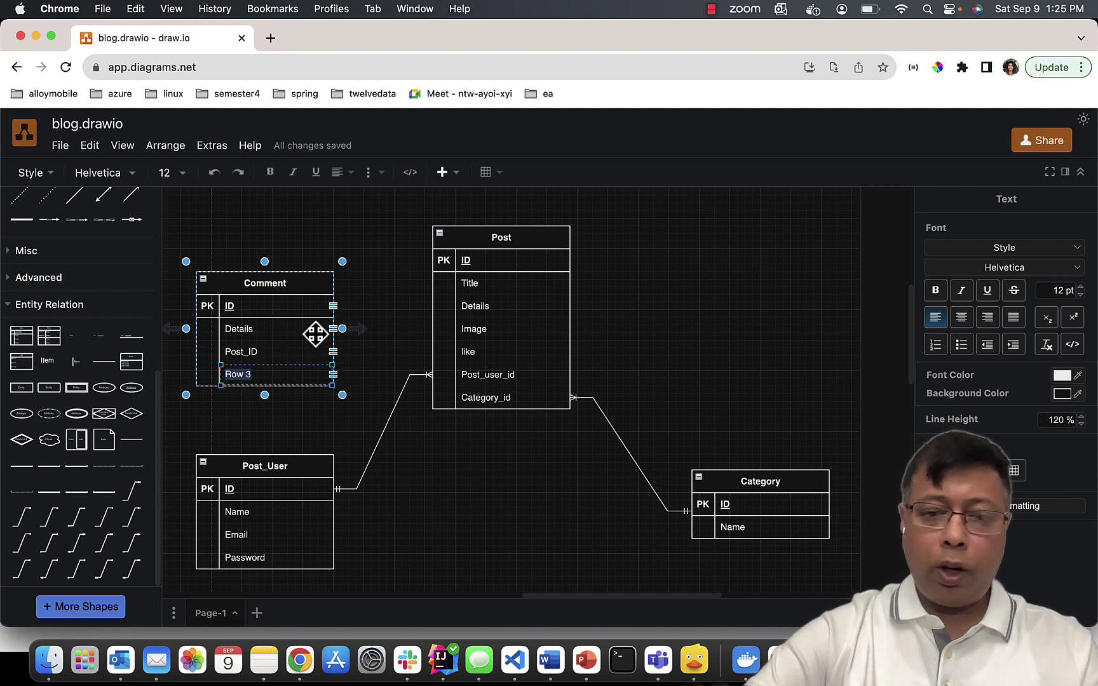
{"action": "type", "text": "Coment_user_id"}
- Move Comment down and add a Comment_user table above it, trimmed to ID and Name
{"action": "left_click_drag", "start_coordinate": [255, 280], "coordinate": [255, 318]}
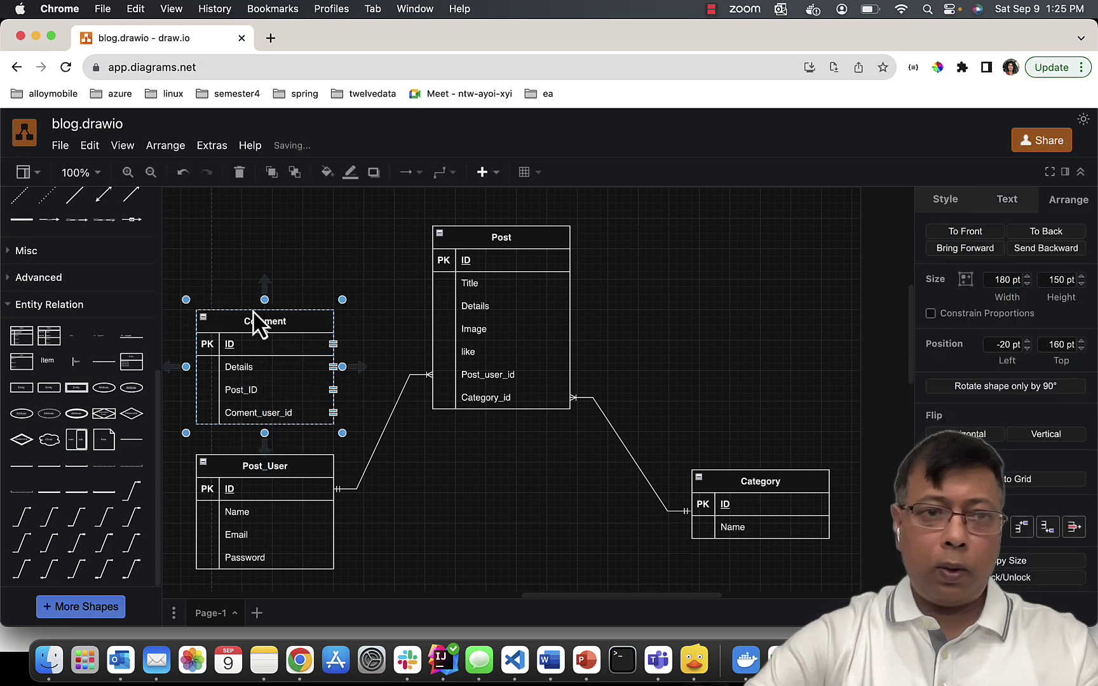
{"action": "left_click", "coordinate": [18, 340]}
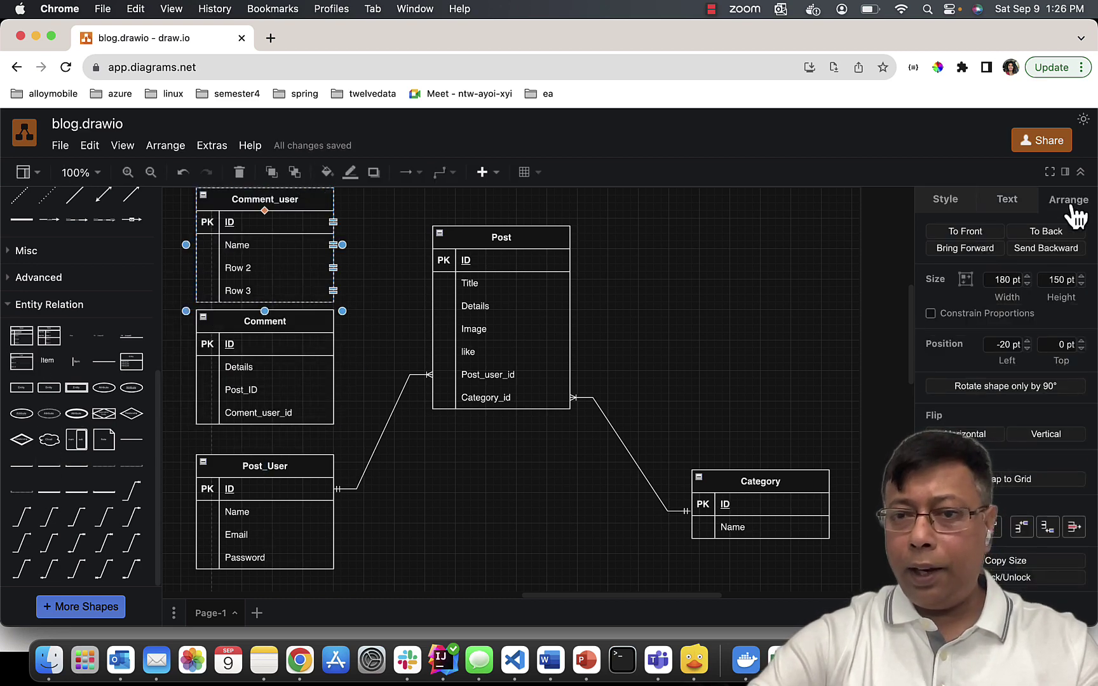
{"action": "left_click", "coordinate": [1075, 531]}
{"action": "left_click", "coordinate": [1075, 532]}
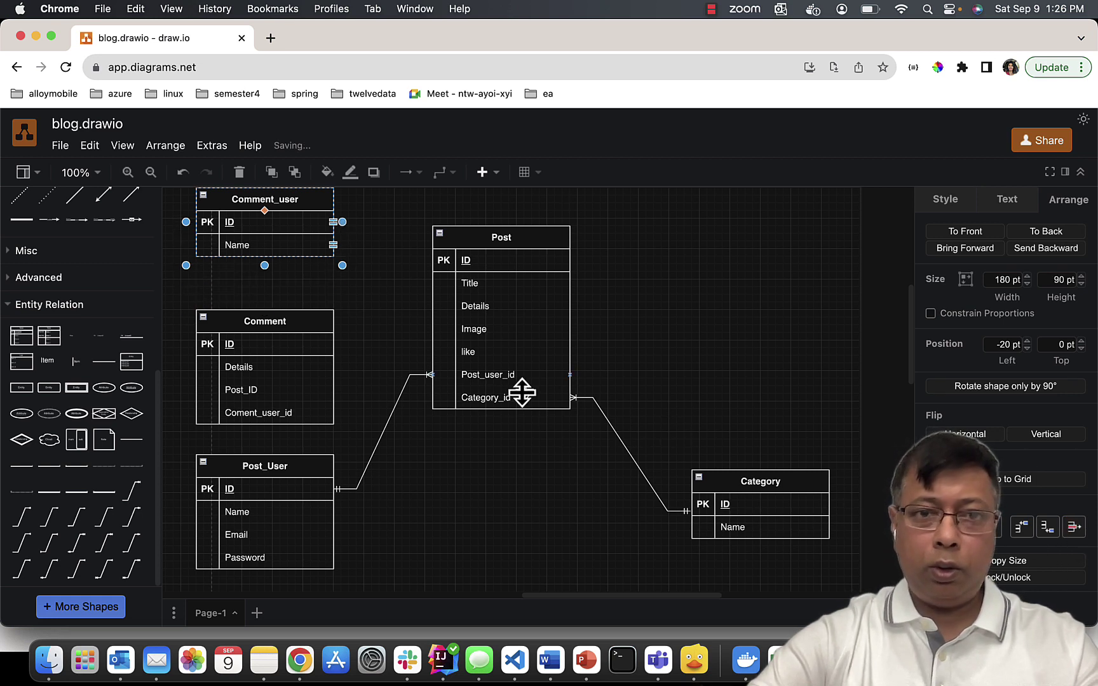
{"action": "left_click", "coordinate": [389, 315]}
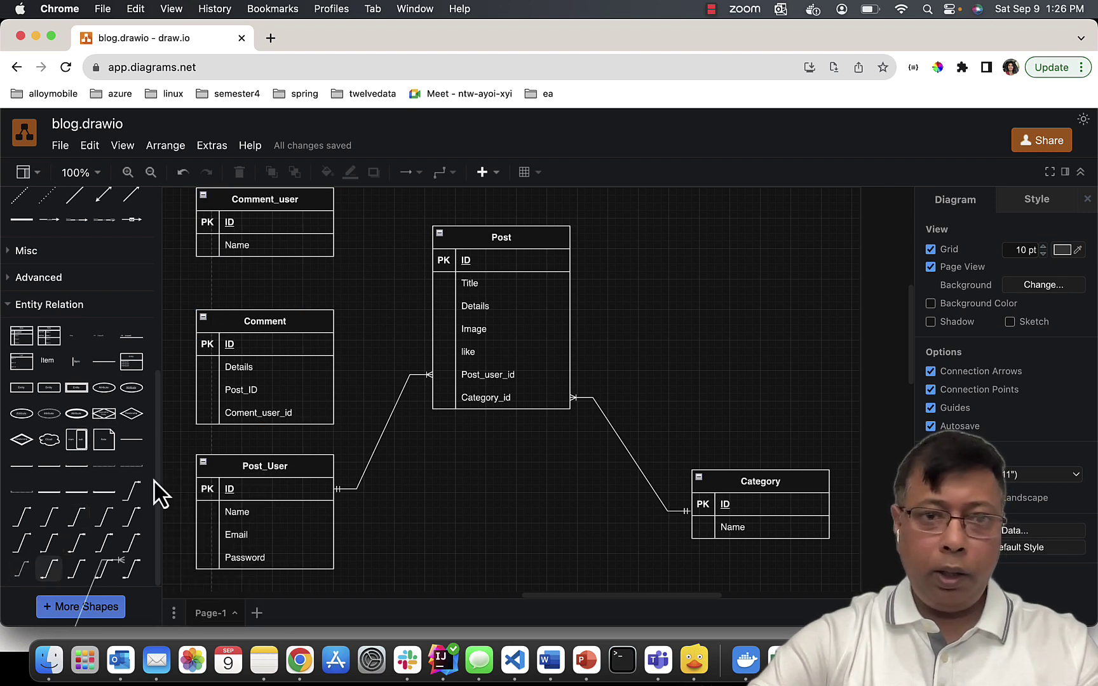
- Connect Comment_user's ID to Coment_user_id and Comment's Post_ID to Post's ID with relationship lines
{"action": "left_click_drag", "start_coordinate": [164, 351], "coordinate": [231, 347]}
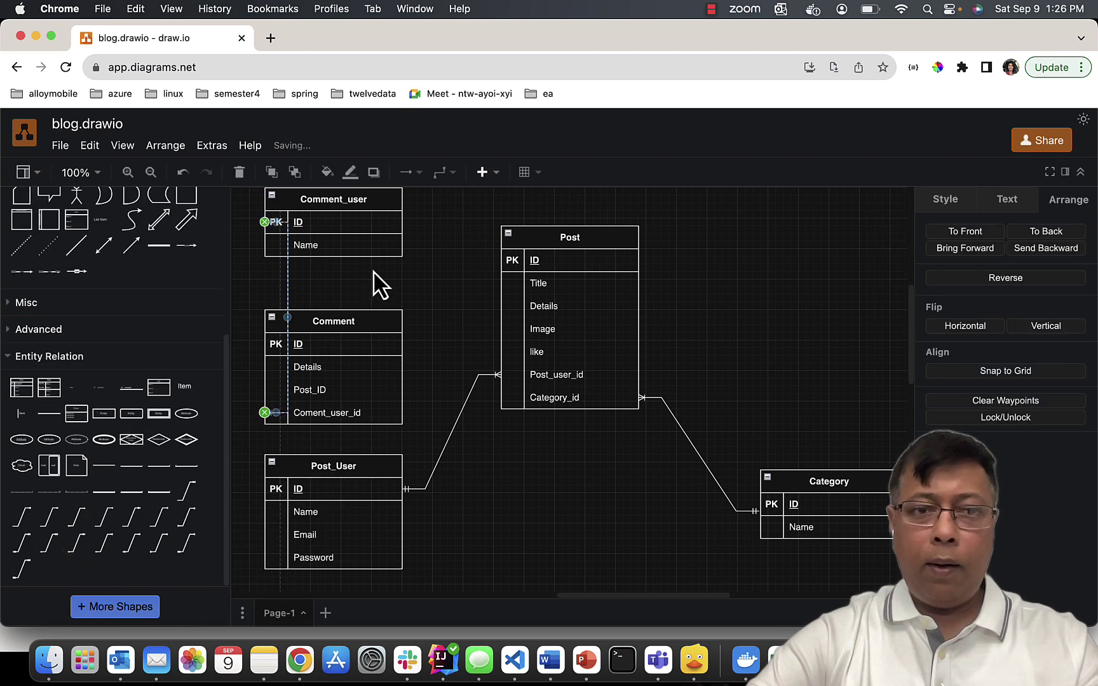
{"action": "left_click", "coordinate": [380, 286]}
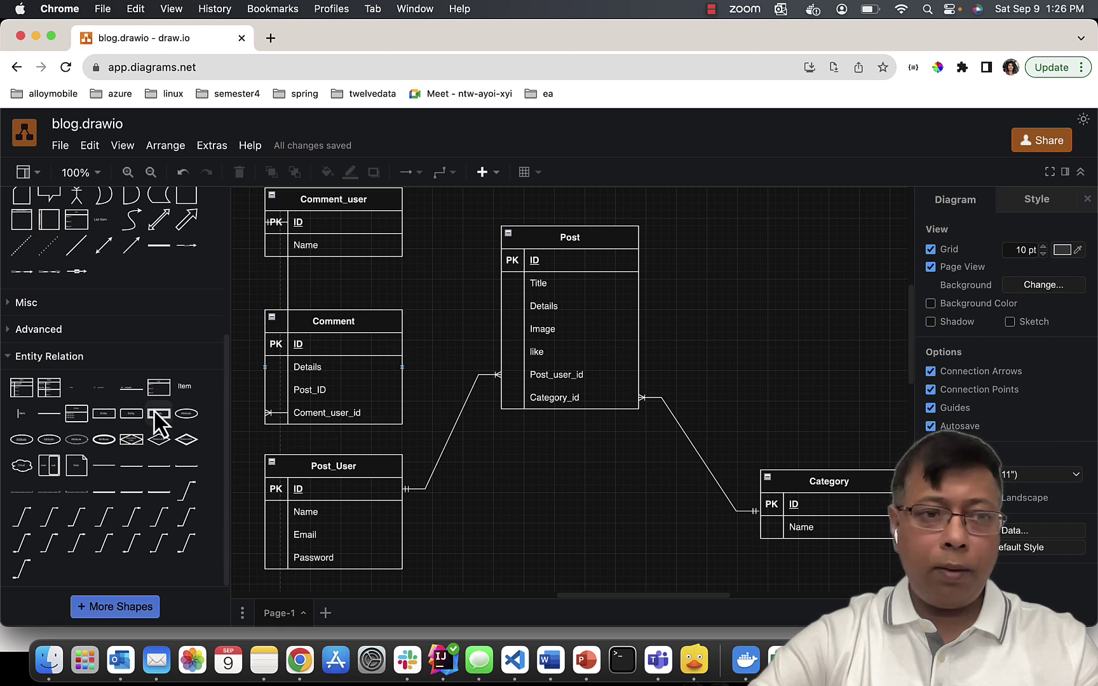
{"action": "left_click", "coordinate": [49, 553]}
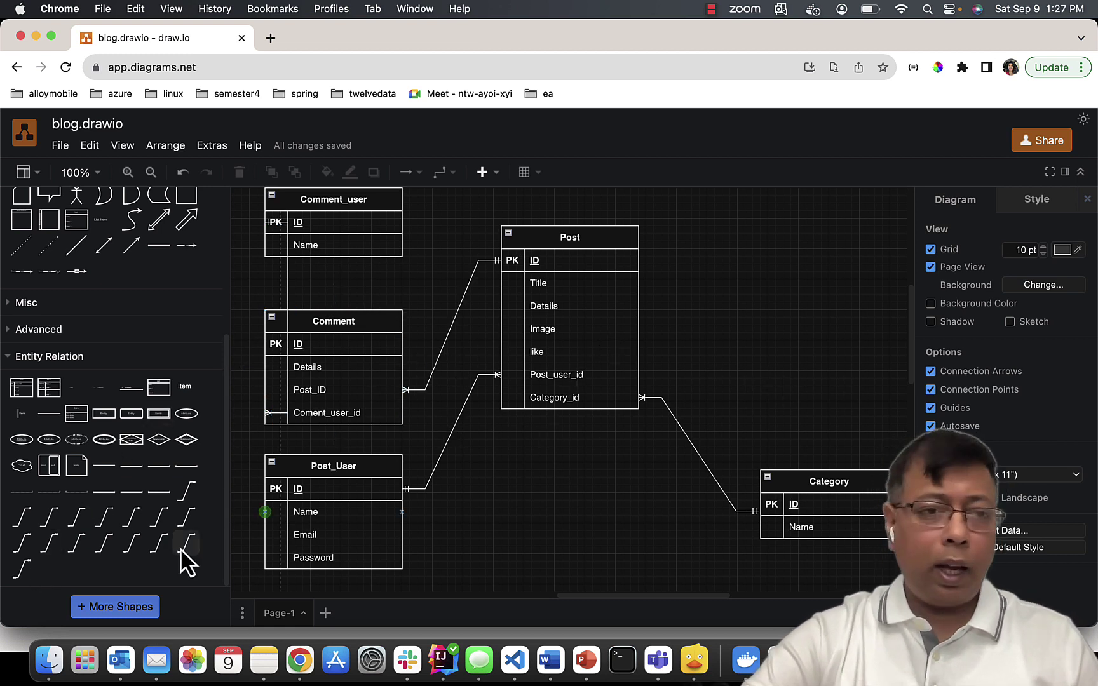
- Place an entity table at the top right titled Tag with fields ID and Name, deleting the unused rows
{"action": "mouse_move", "coordinate": [24, 389]}
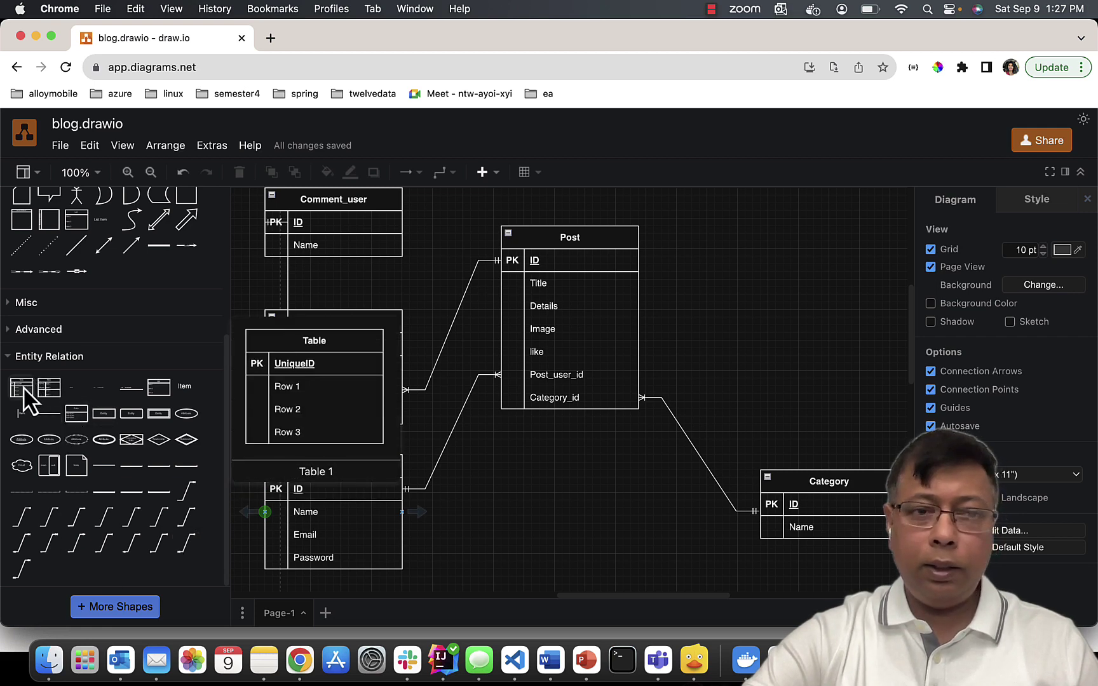
{"action": "left_click_drag", "start_coordinate": [24, 397], "coordinate": [821, 209]}
{"action": "double_click", "coordinate": [826, 211]}
{"action": "type", "text": "Tag"}
{"action": "double_click", "coordinate": [824, 230]}
{"action": "type", "text": "ID"}
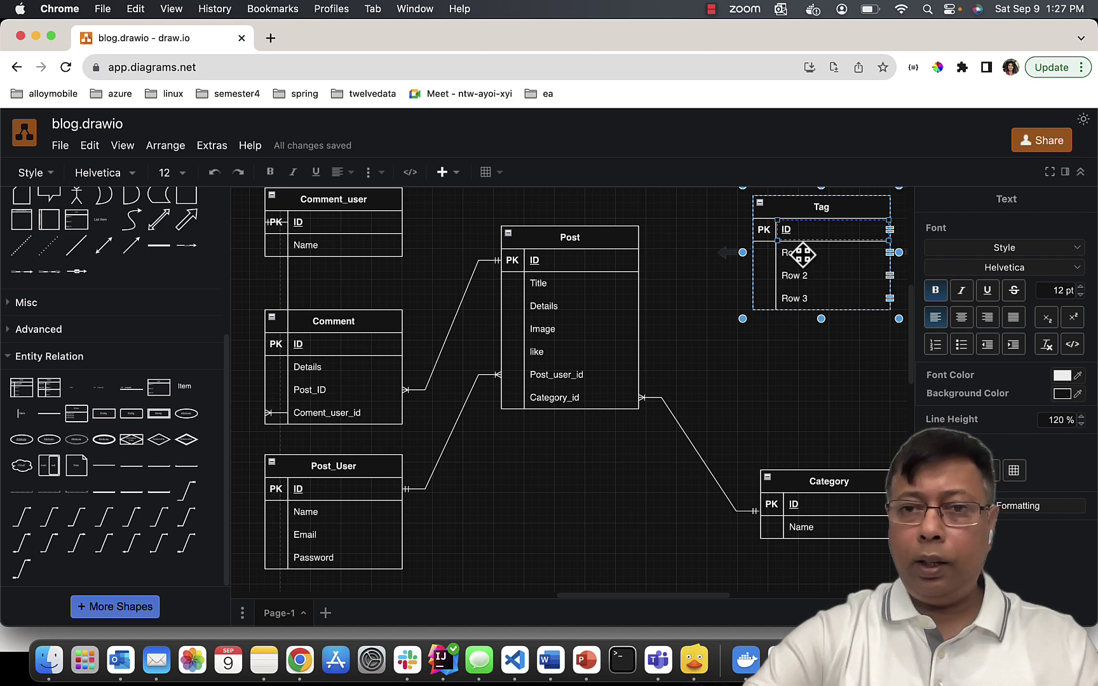
{"action": "double_click", "coordinate": [802, 254]}
{"action": "type", "text": "Name"}
{"action": "key", "text": "Escape"}
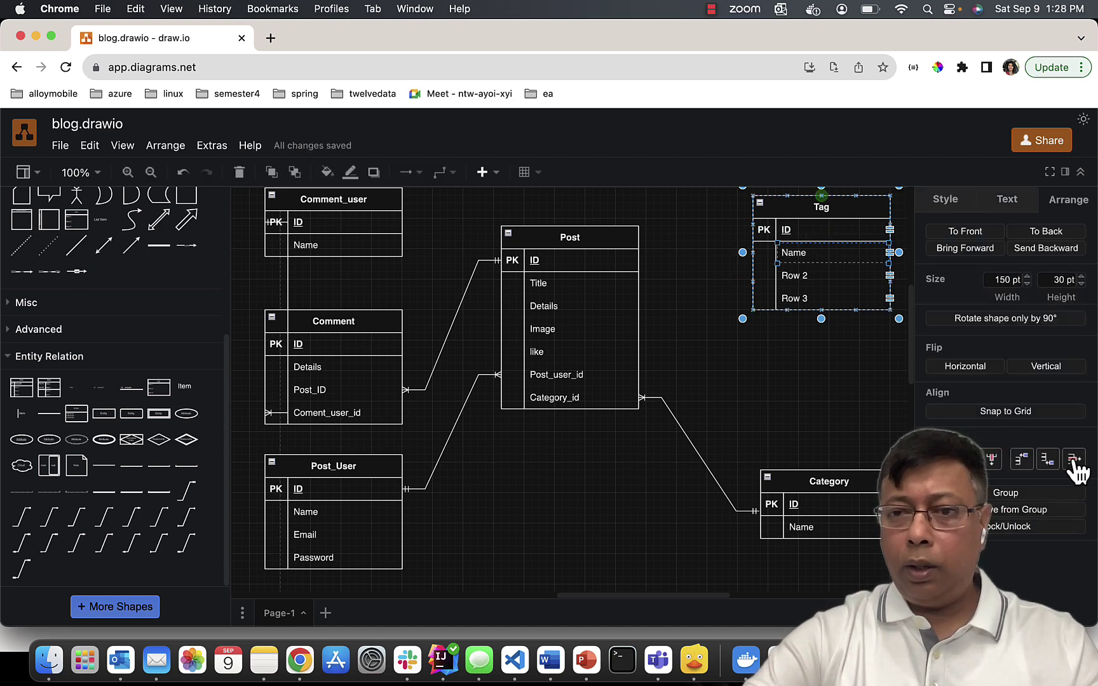
{"action": "left_click", "coordinate": [1074, 459]}
{"action": "left_click", "coordinate": [792, 324]}
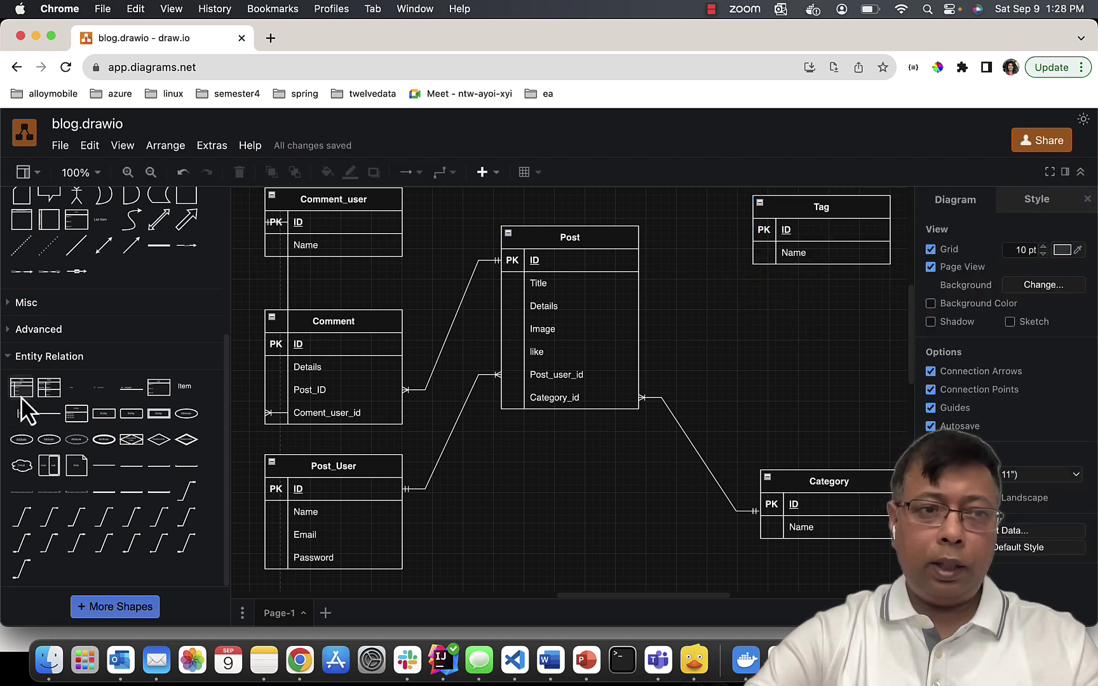
- Place a composite-key table below Tag named Post_Tag with keys Post_ID and tag_Id, removing extra rows
{"action": "left_click_drag", "start_coordinate": [45, 387], "coordinate": [759, 322]}
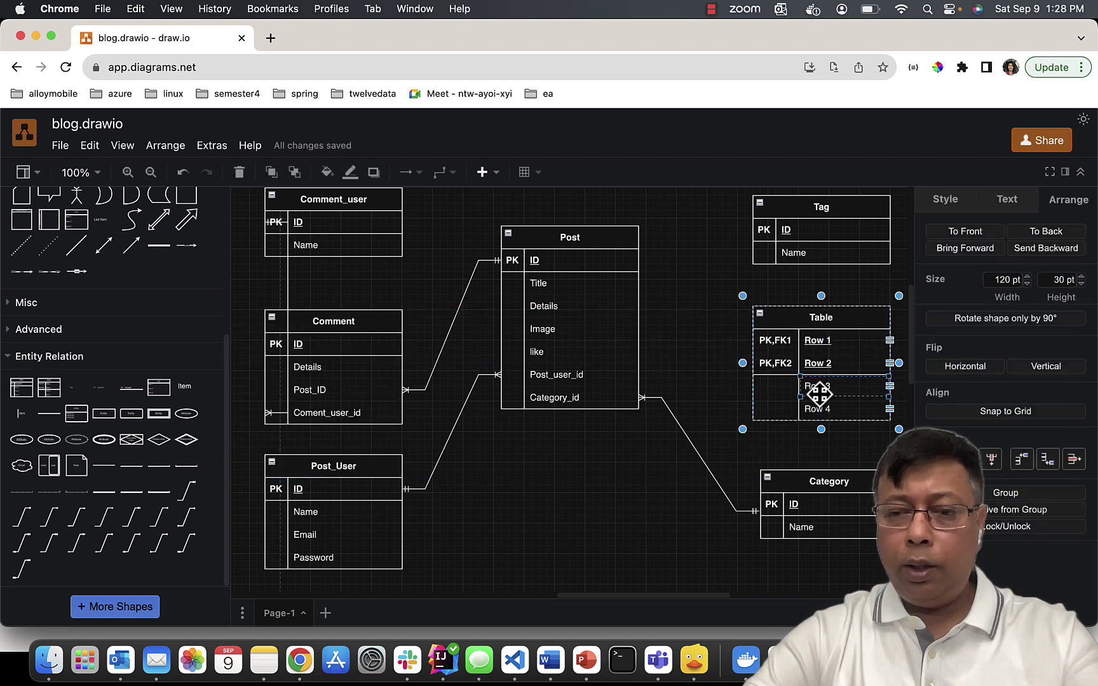
{"action": "key", "text": "Delete"}
{"action": "double_click", "coordinate": [826, 319]}
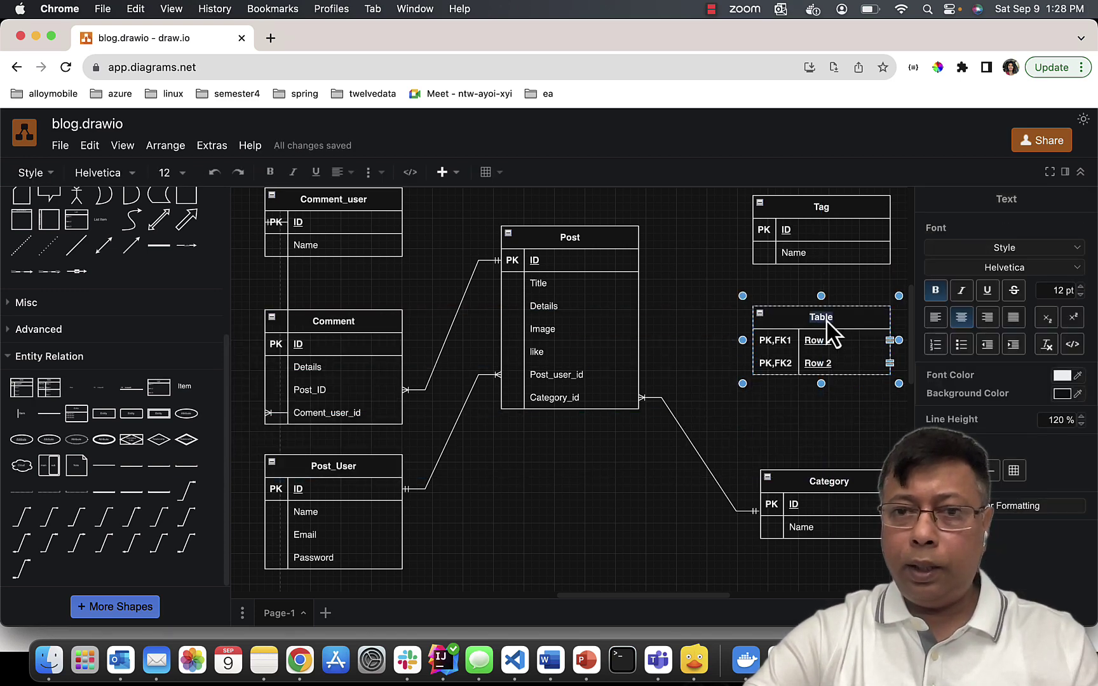
{"action": "type", "text": "Post_Tag"}
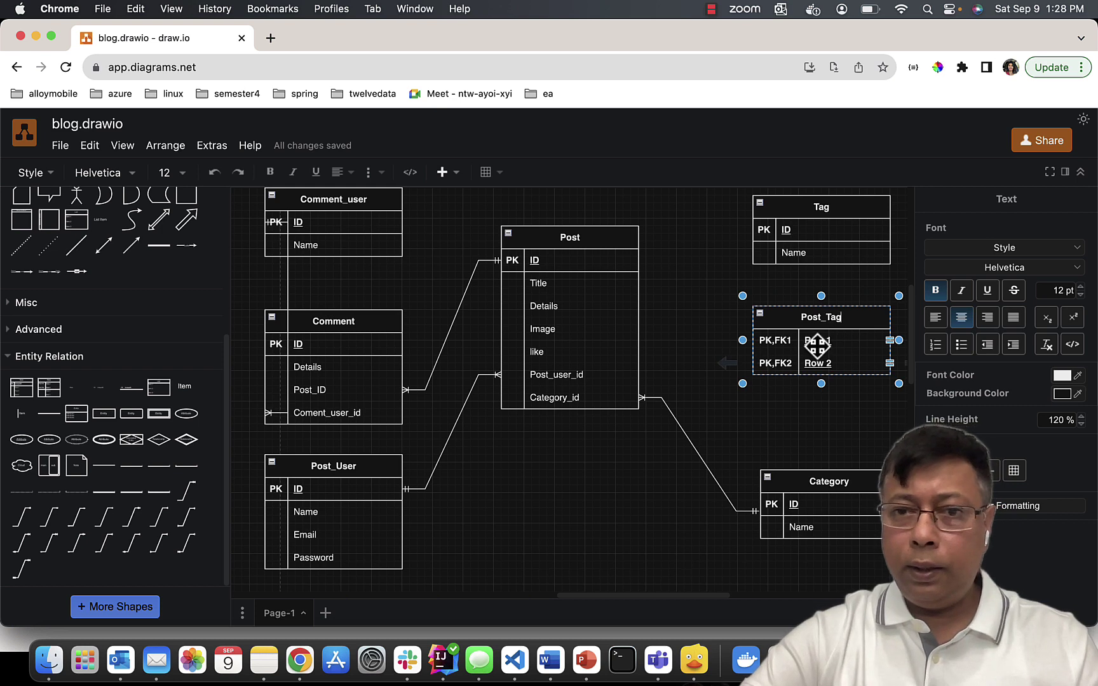
{"action": "double_click", "coordinate": [817, 342]}
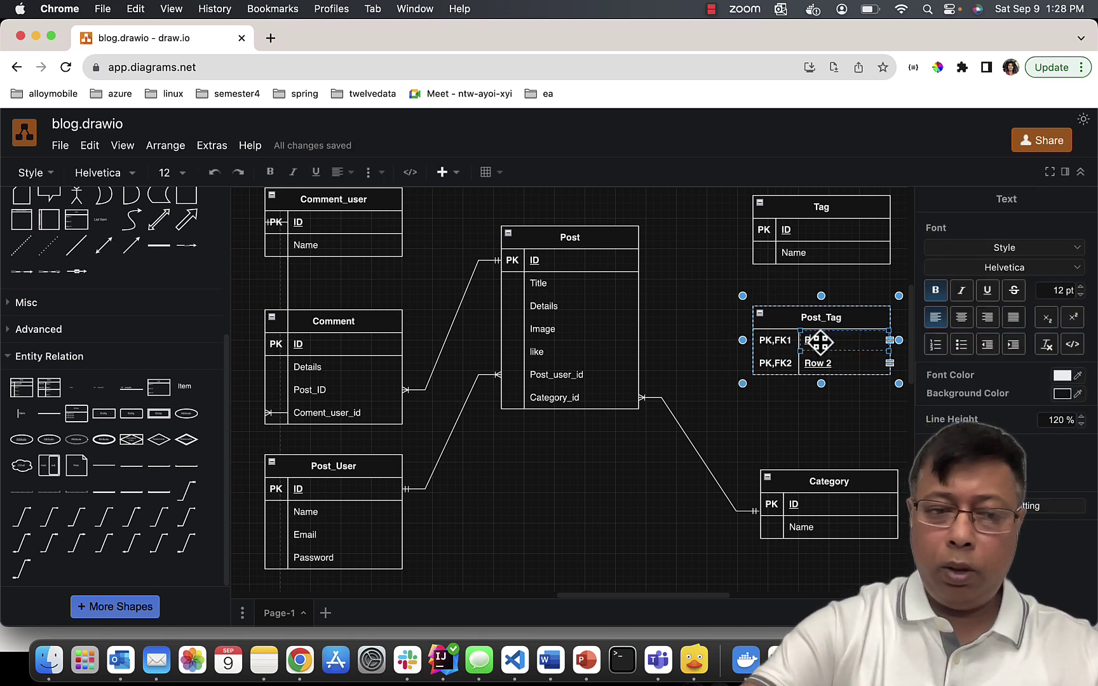
{"action": "type", "text": "Post_ID"}
{"action": "double_click", "coordinate": [819, 364]}
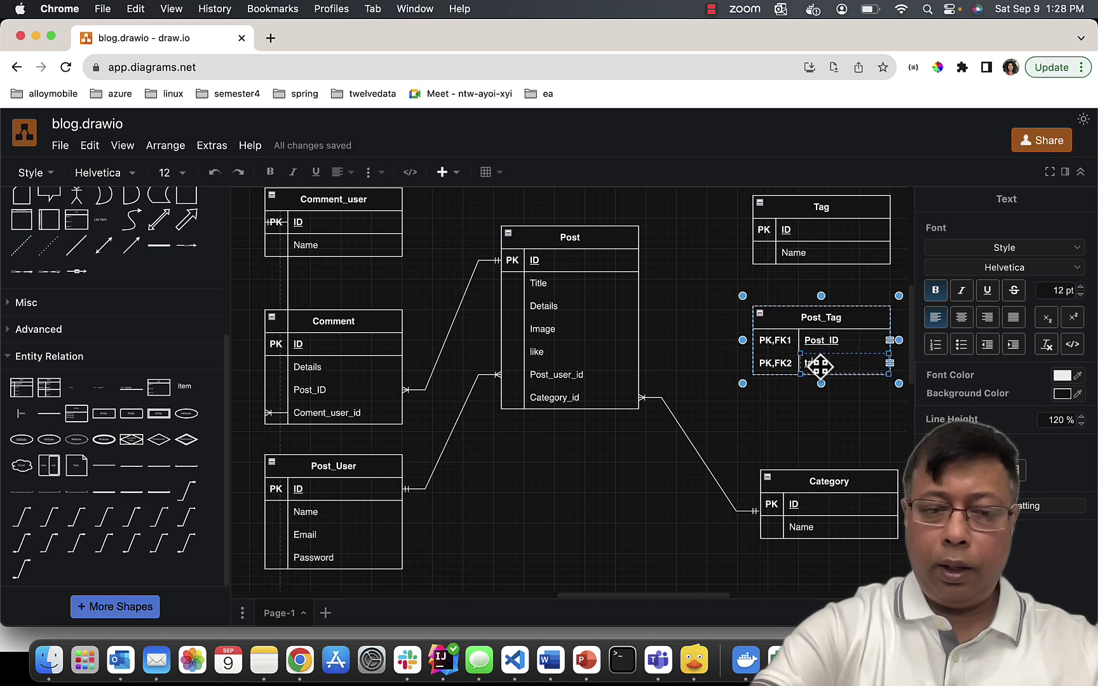
{"action": "type", "text": "tag_Id"}
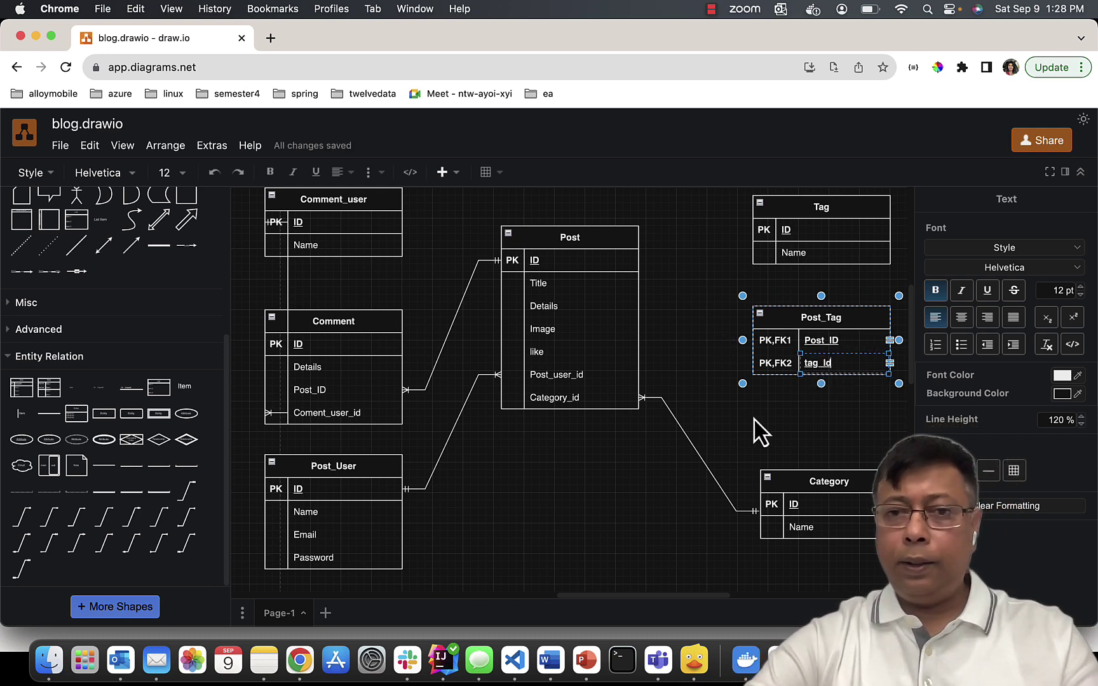
{"action": "left_click", "coordinate": [752, 434]}
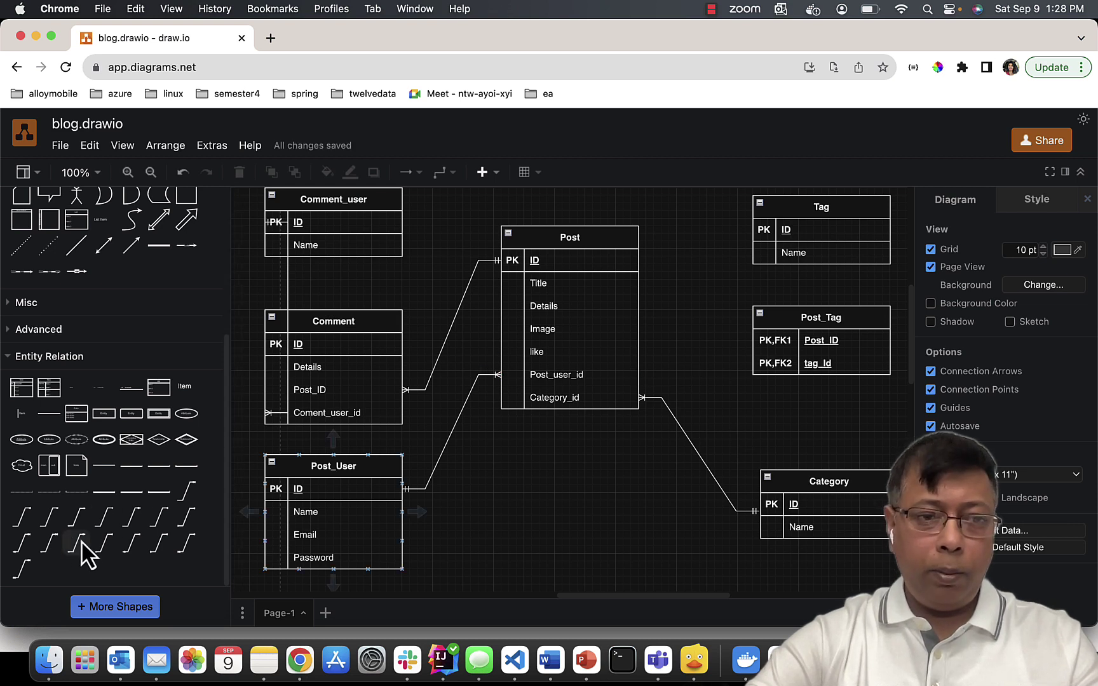
- Draw a one-to-many relationship line from Post's ID to Post_Tag's PK,FK1 row
{"action": "mouse_move", "coordinate": [85, 552]}
{"action": "mouse_move", "coordinate": [77, 526]}
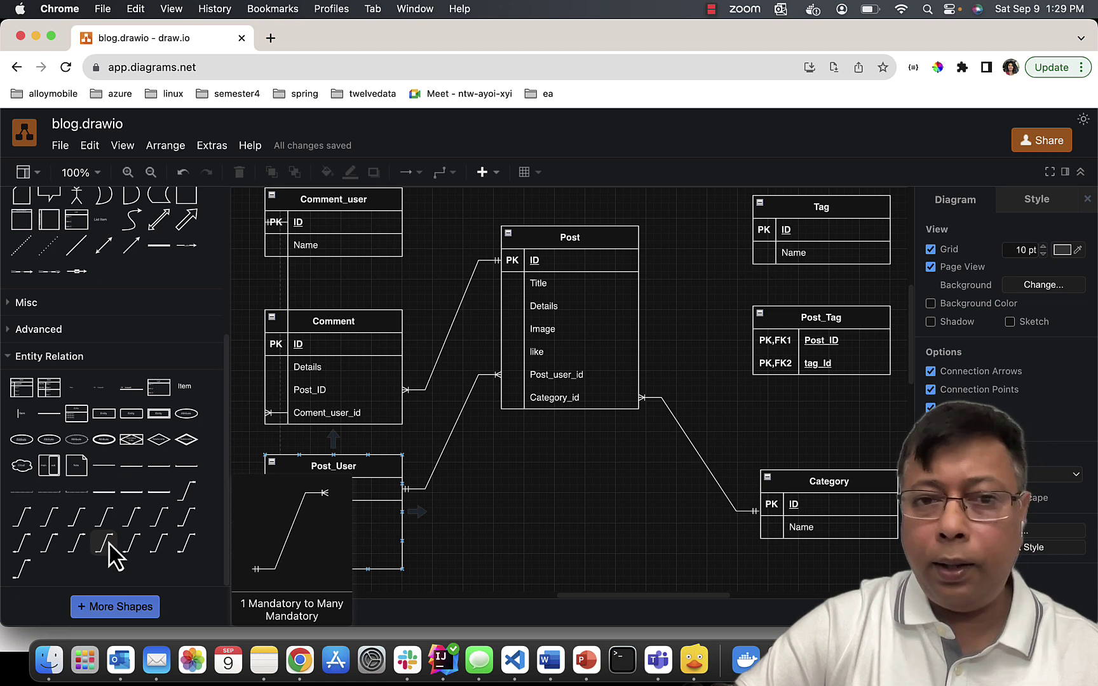
{"action": "left_click_drag", "start_coordinate": [112, 553], "coordinate": [687, 276]}
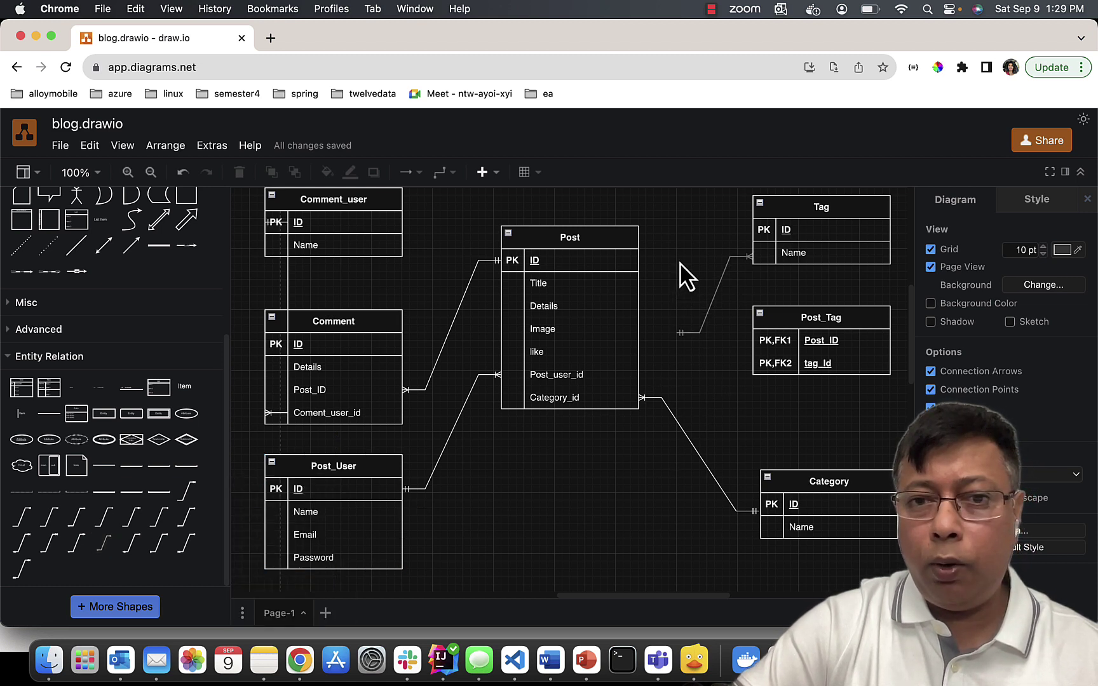
{"action": "left_click", "coordinate": [683, 332]}
{"action": "left_click_drag", "start_coordinate": [683, 337], "coordinate": [643, 267]}
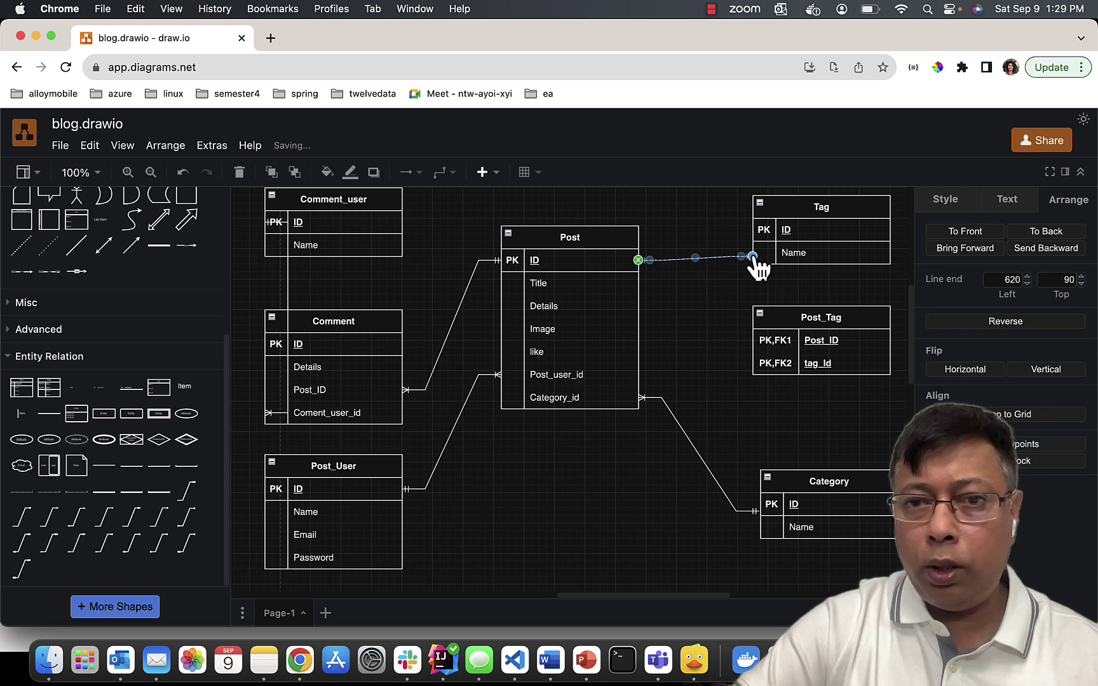
{"action": "left_click_drag", "start_coordinate": [752, 256], "coordinate": [750, 346]}
{"action": "left_click", "coordinate": [733, 385]}
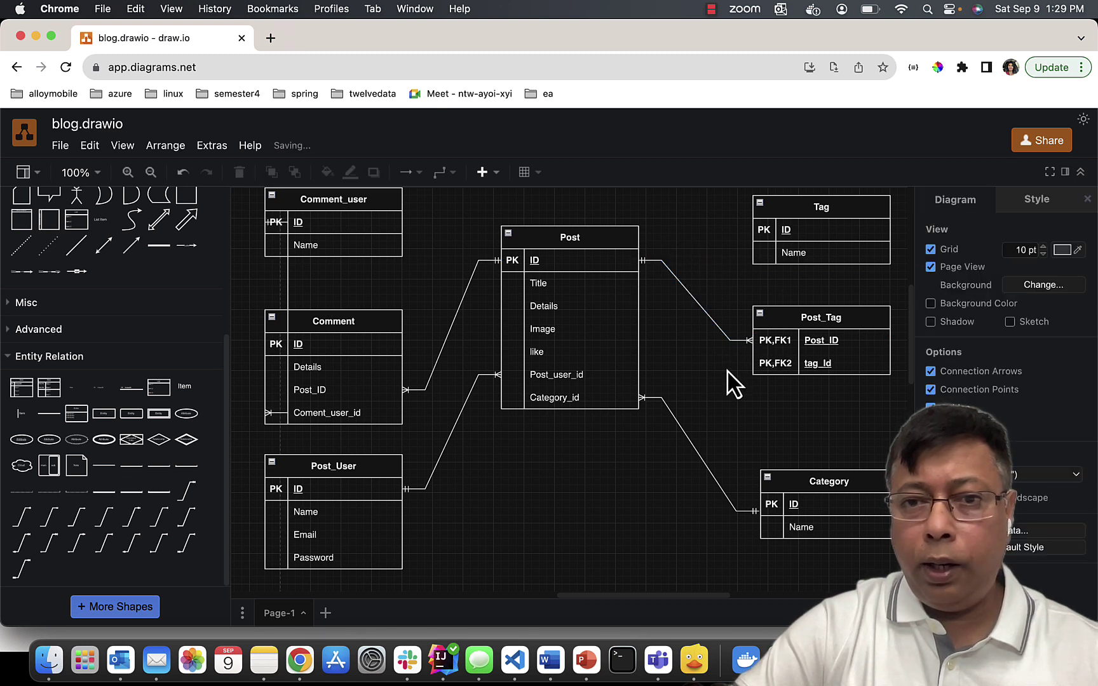
- Draw a relationship line from Tag's ID to Post_Tag's PK,FK2 row
{"action": "left_click_drag", "start_coordinate": [103, 543], "coordinate": [672, 296]}
{"action": "left_click_drag", "start_coordinate": [671, 368], "coordinate": [753, 237]}
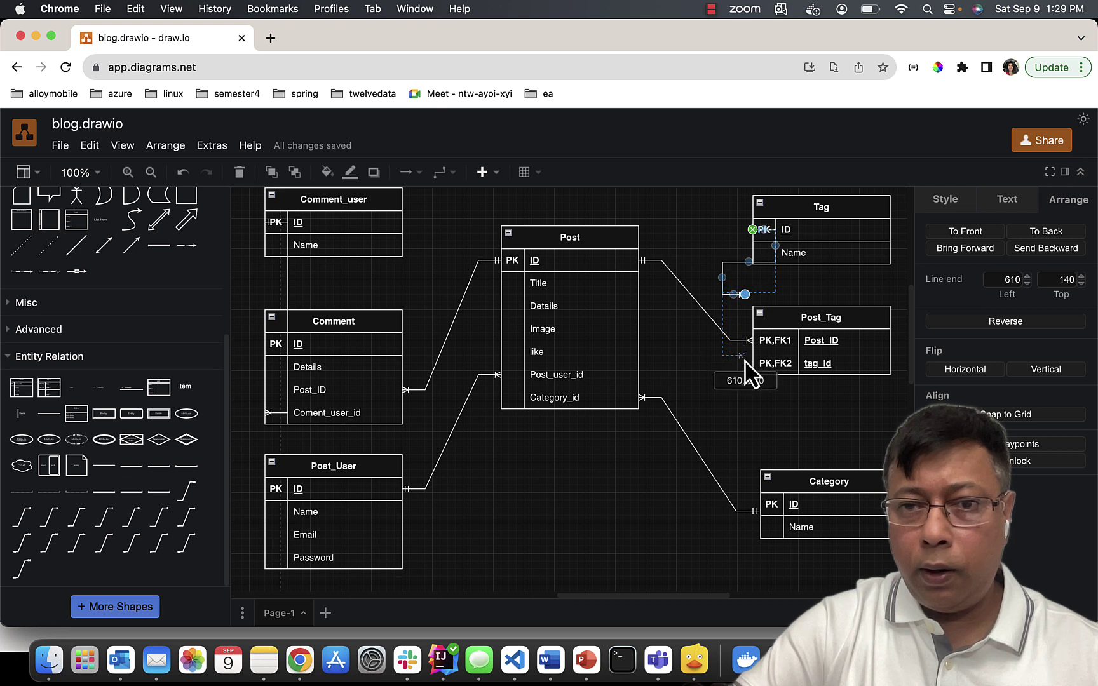
{"action": "left_click_drag", "start_coordinate": [745, 360], "coordinate": [753, 363]}
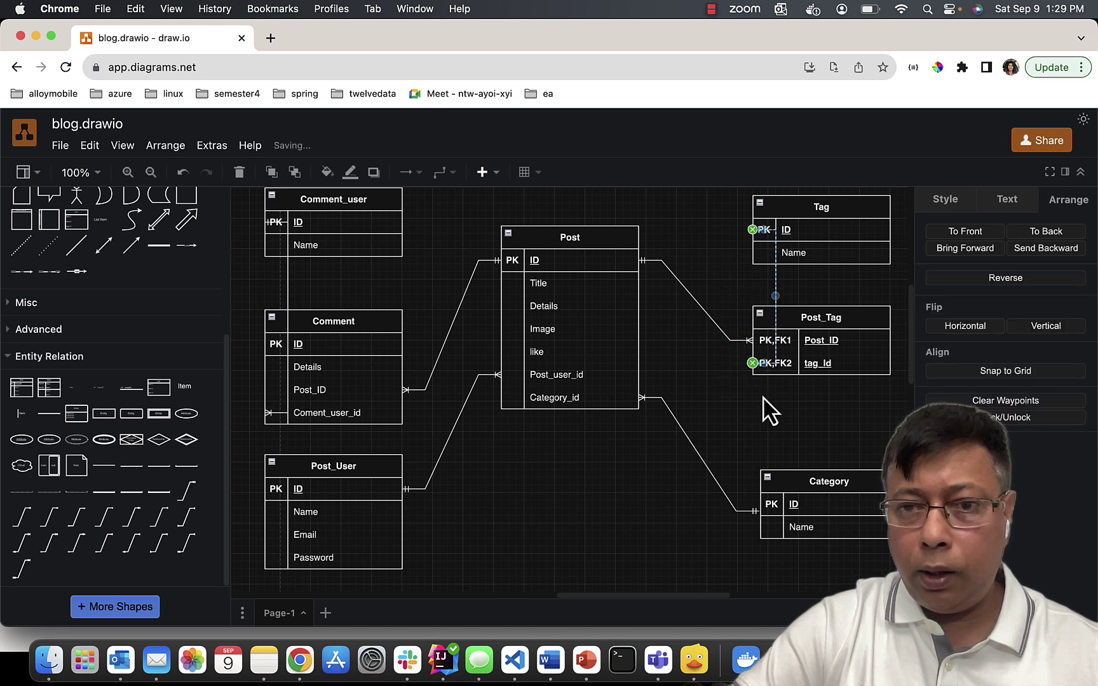
{"action": "left_click", "coordinate": [771, 395]}
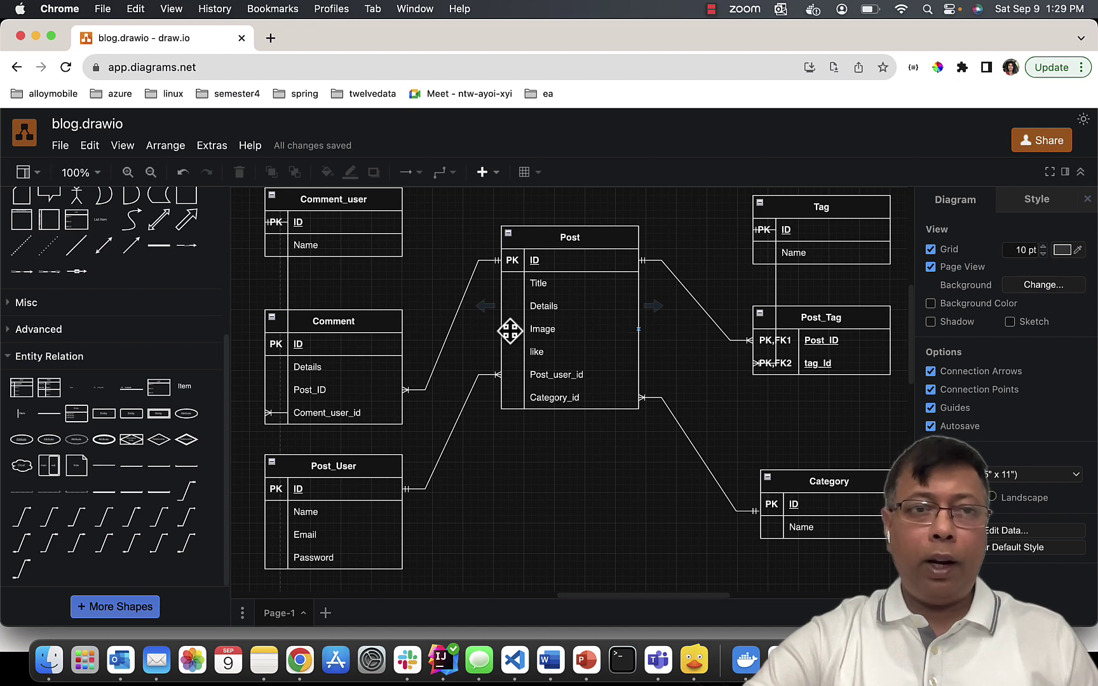
- Cancel the Share prompt to save to Google Drive, then bring up the File menu
{"action": "left_click", "coordinate": [846, 198]}
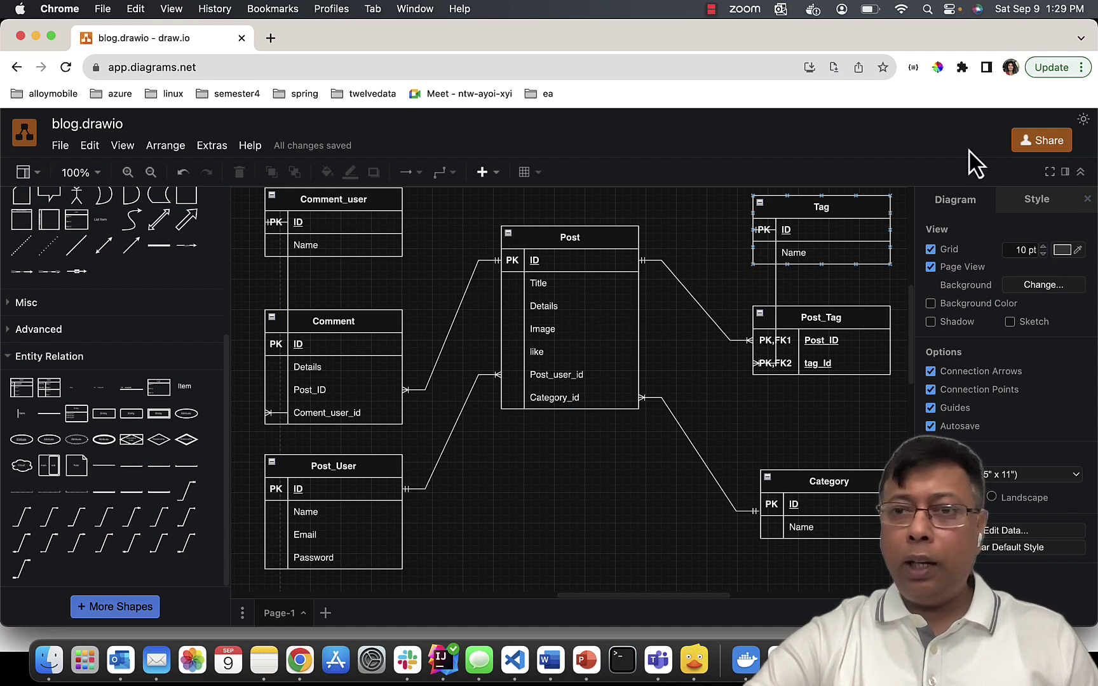
{"action": "left_click", "coordinate": [1037, 145]}
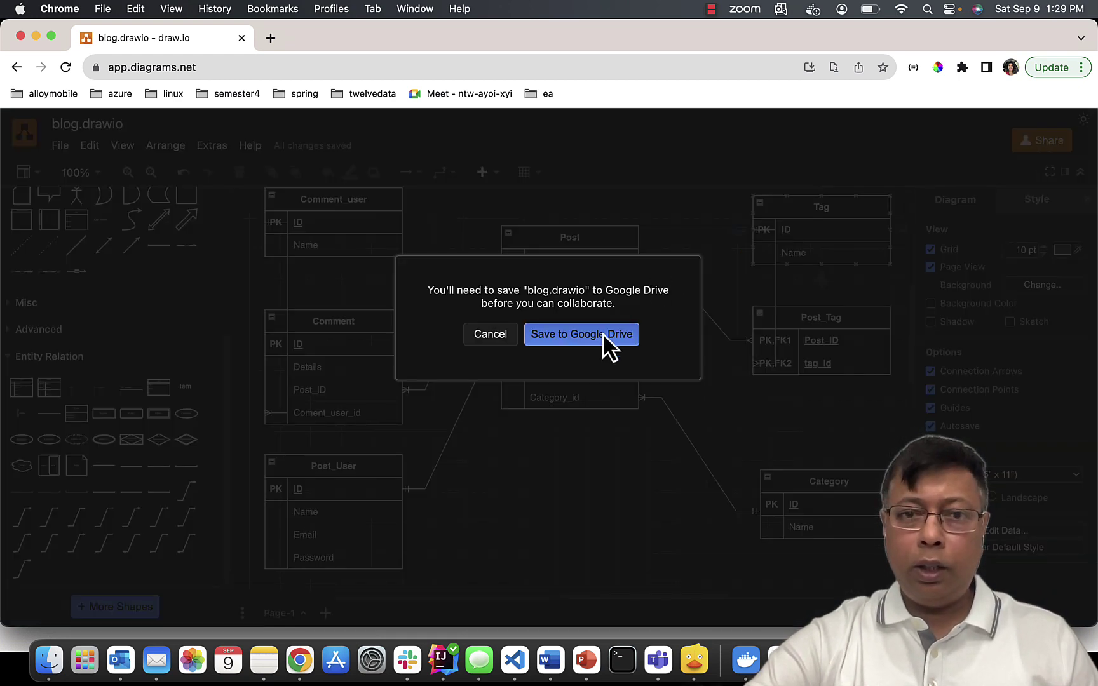
{"action": "left_click", "coordinate": [490, 334]}
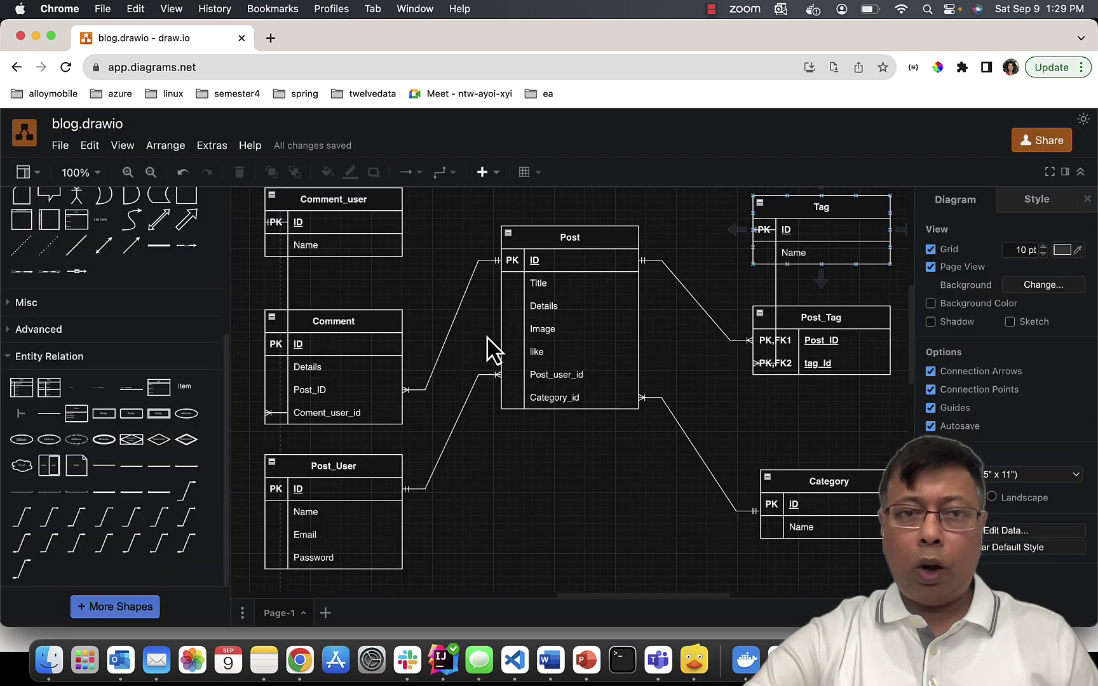
{"action": "left_click", "coordinate": [61, 147]}
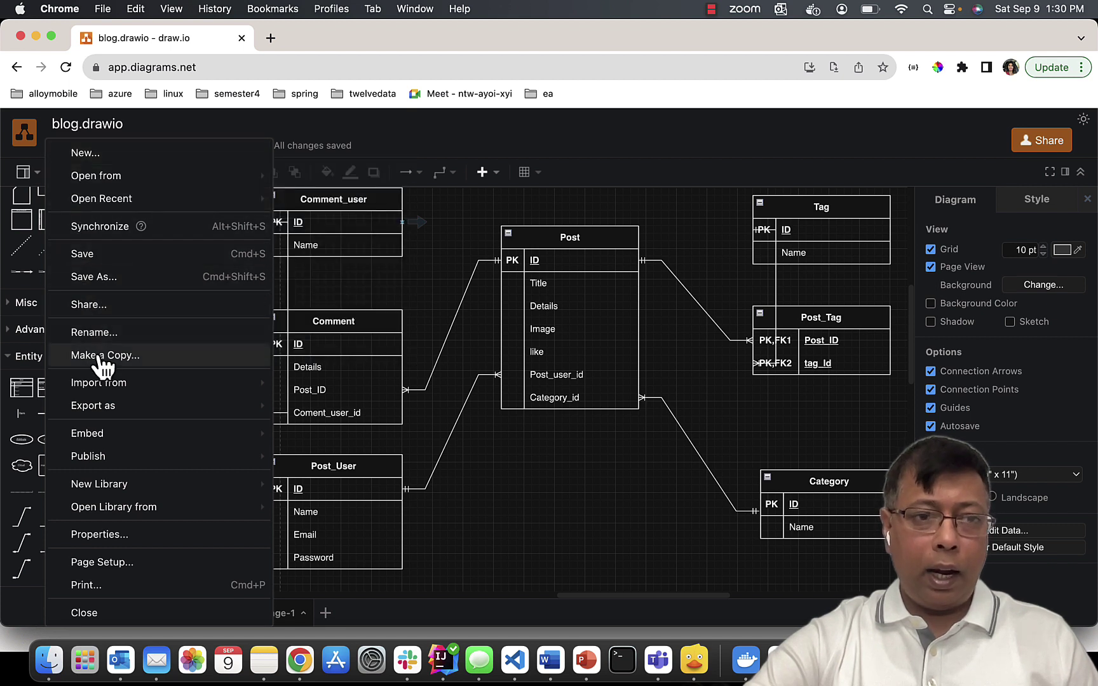
- Export the diagram as PNG from the File menu, accepting the default image settings
{"action": "mouse_move", "coordinate": [96, 463]}
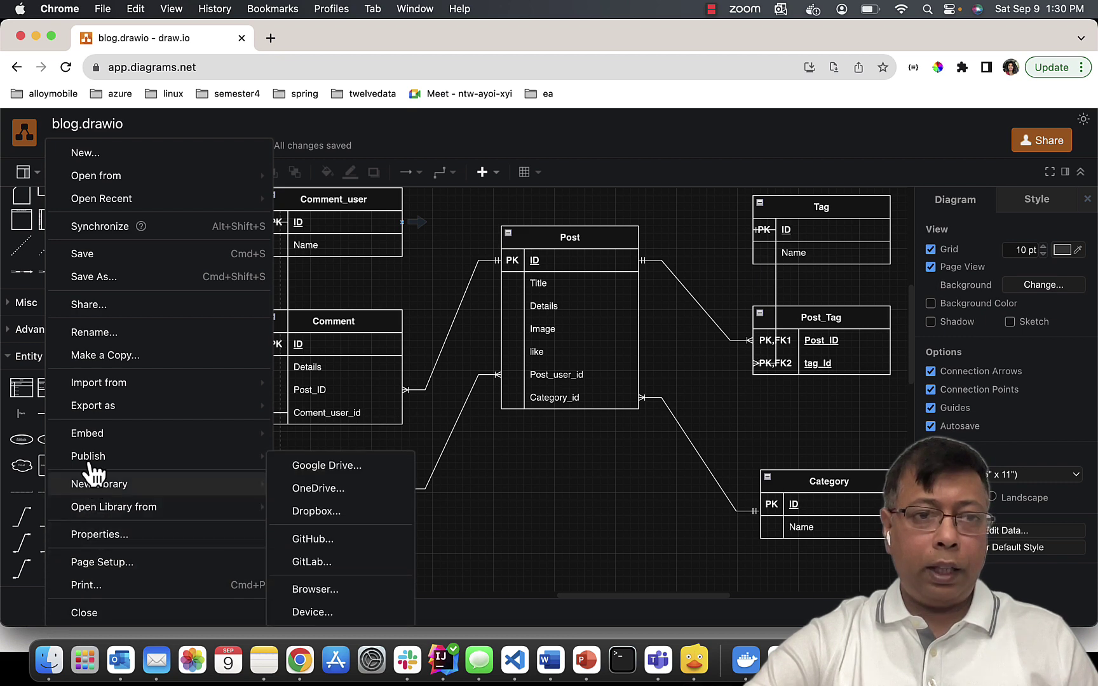
{"action": "mouse_move", "coordinate": [113, 410]}
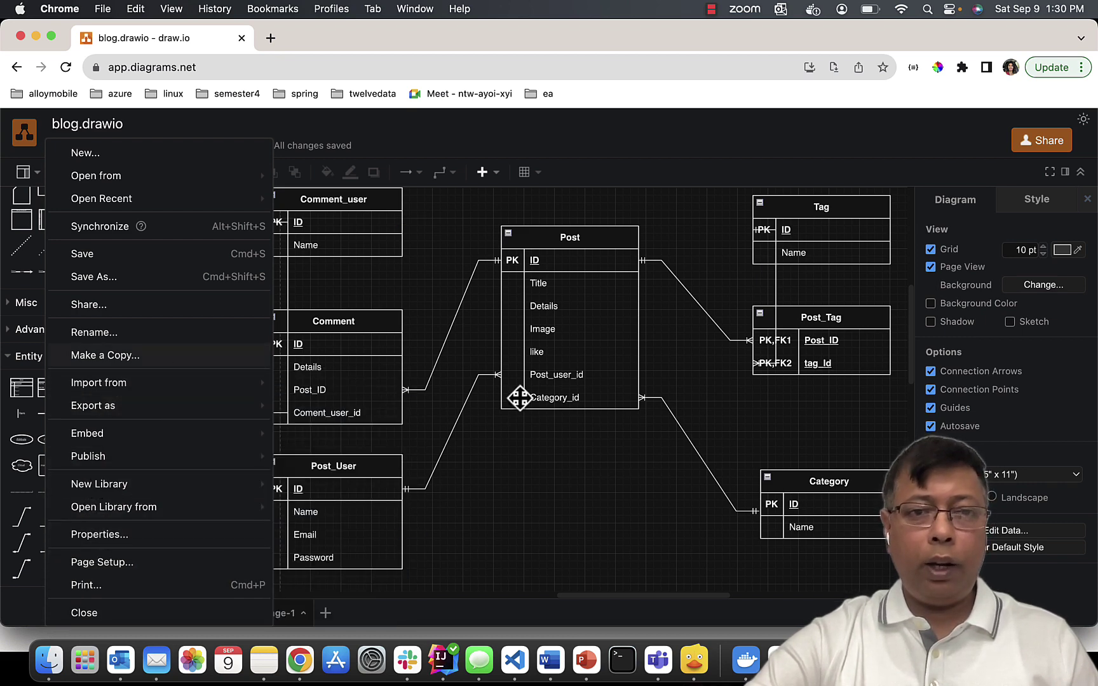
{"action": "left_click", "coordinate": [540, 486]}
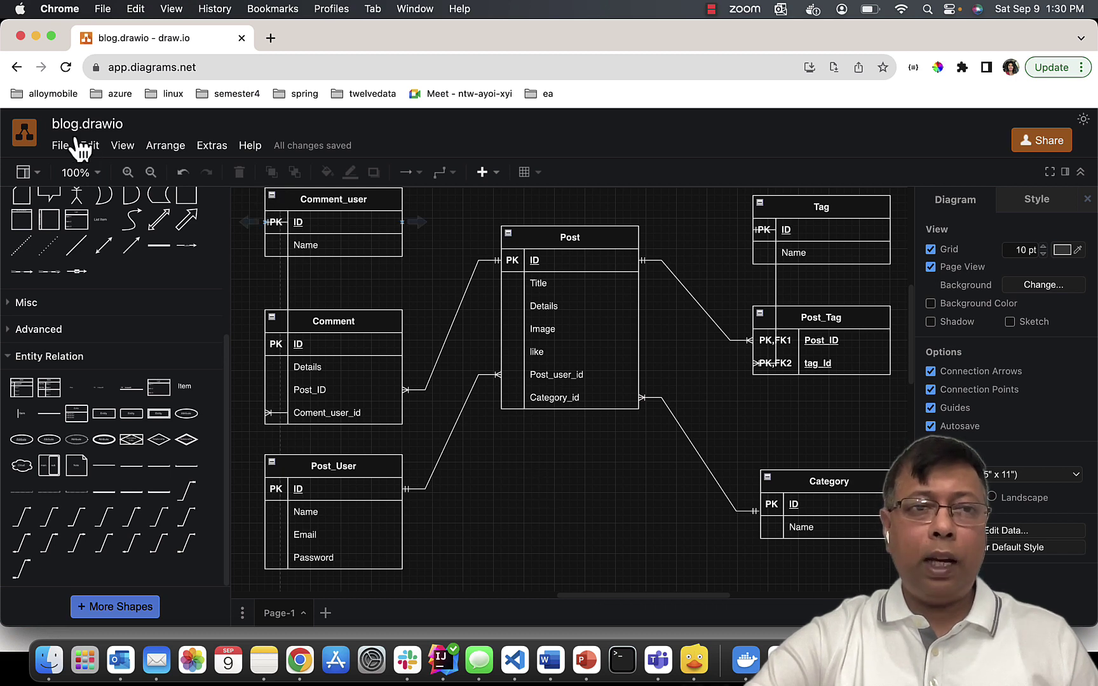
{"action": "left_click", "coordinate": [61, 147]}
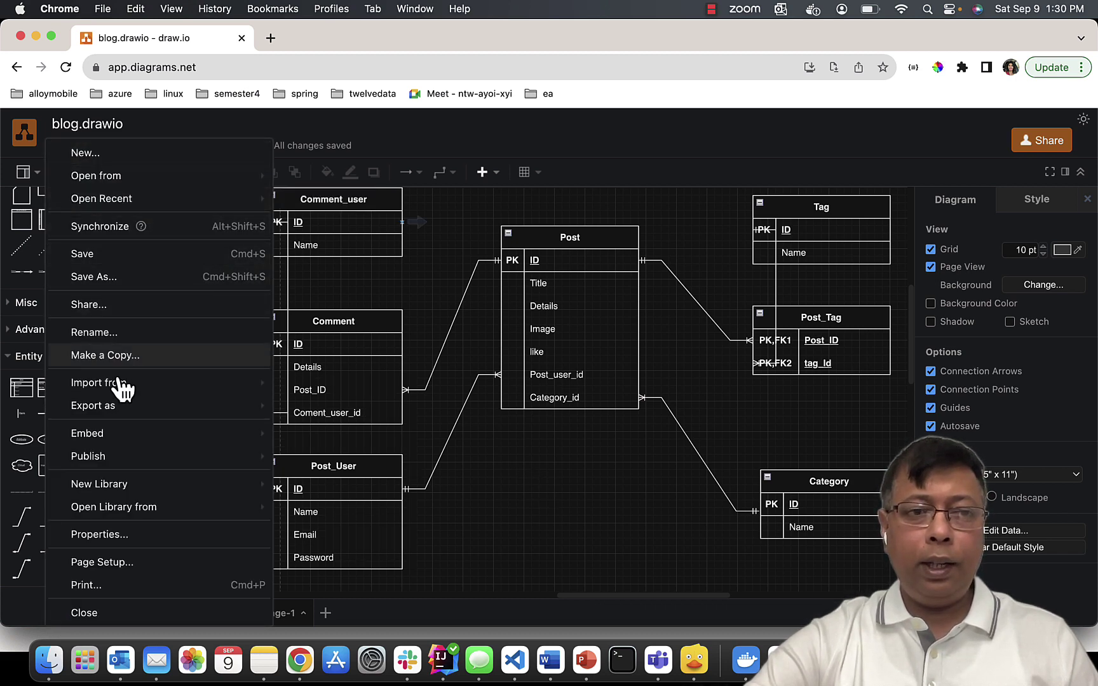
{"action": "mouse_move", "coordinate": [108, 407]}
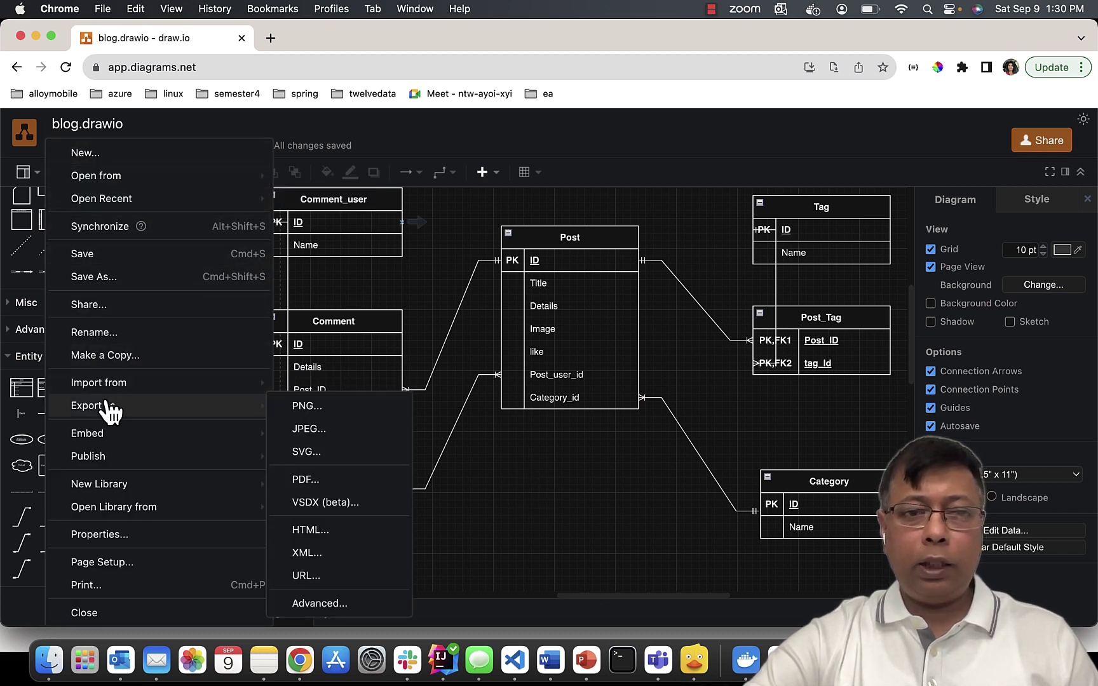
{"action": "left_click", "coordinate": [309, 410]}
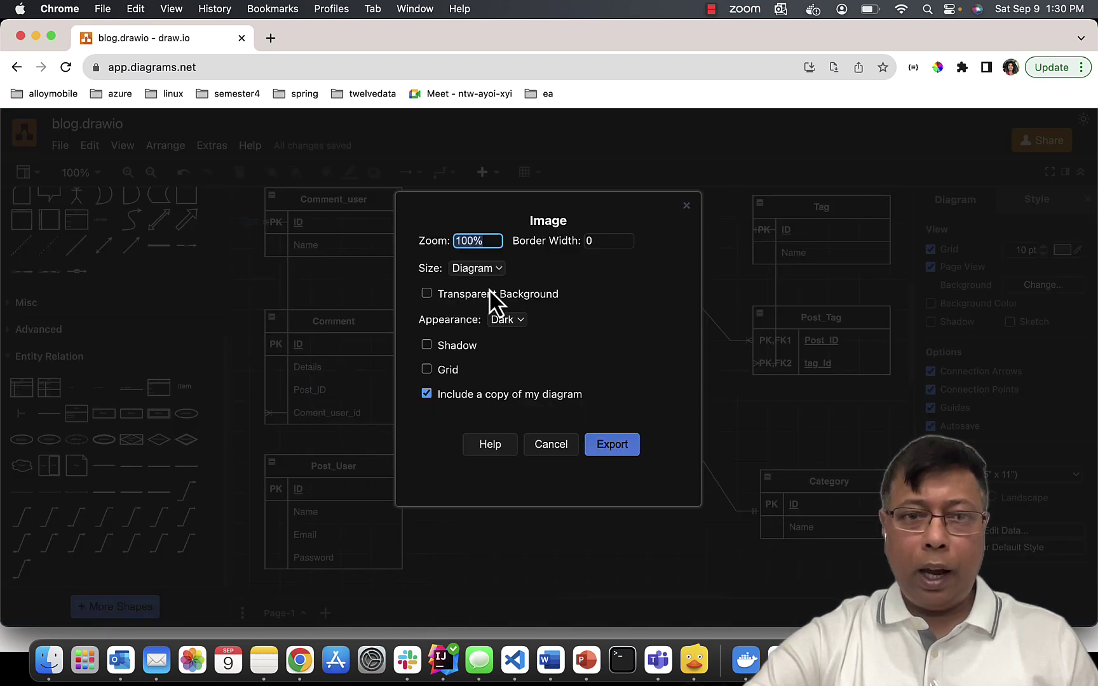
{"action": "left_click", "coordinate": [617, 448]}
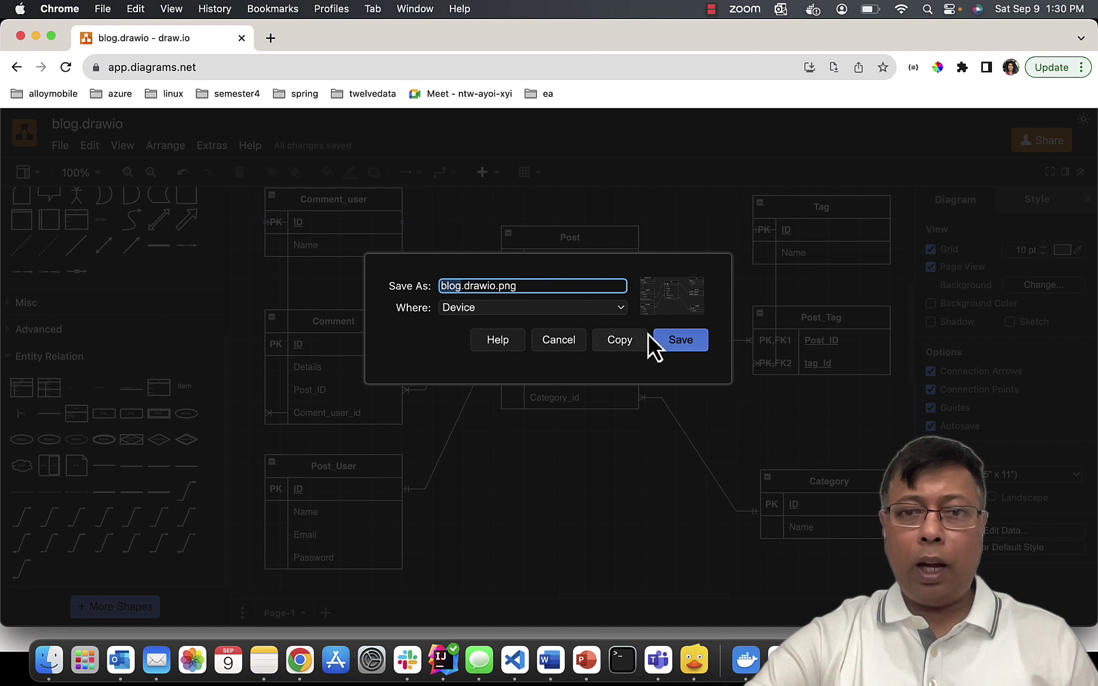
- Save blog.drawio.png to Download and open the image in Preview
{"action": "key", "text": "Tab"}
{"action": "key", "text": "Down"}
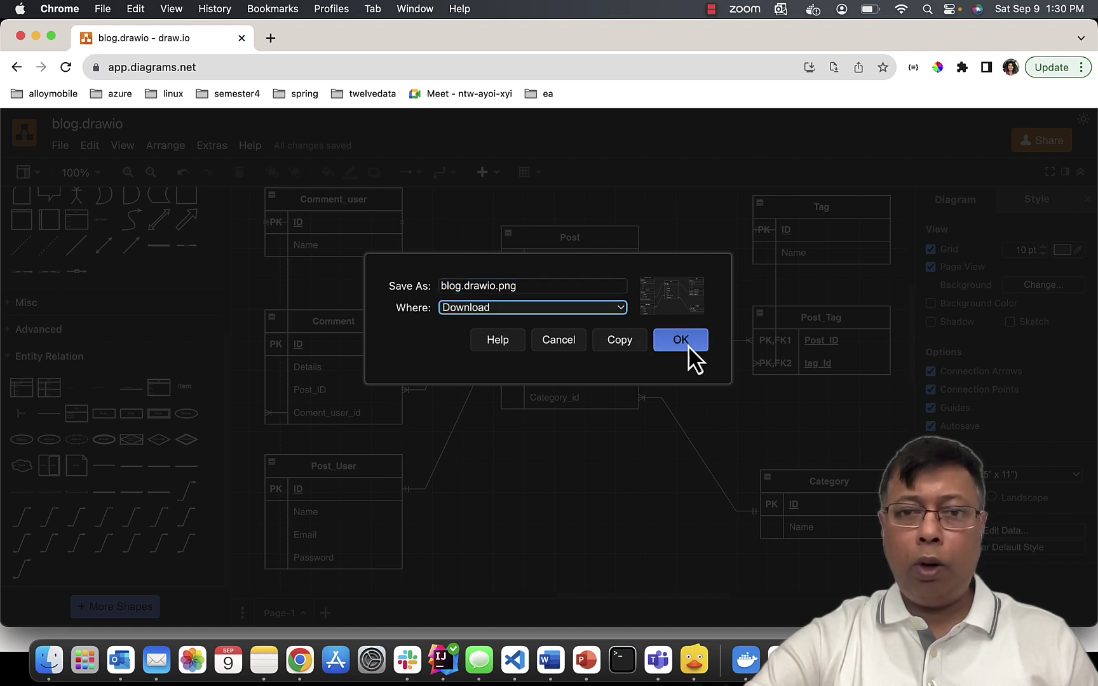
{"action": "left_click", "coordinate": [689, 346]}
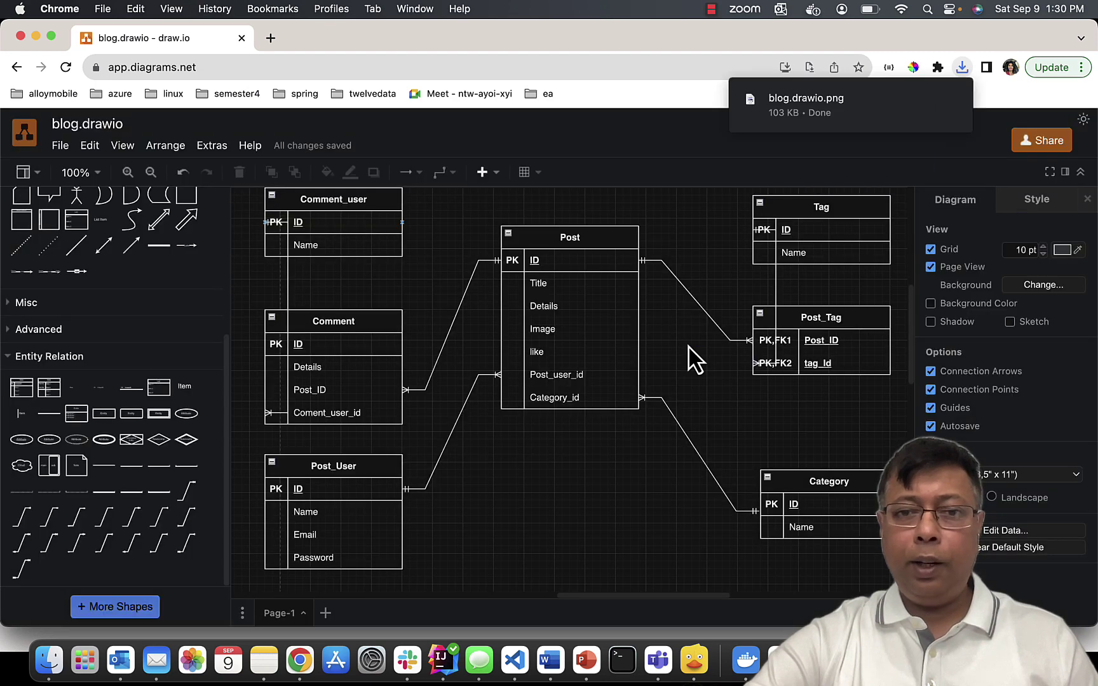
{"action": "left_click", "coordinate": [811, 104]}
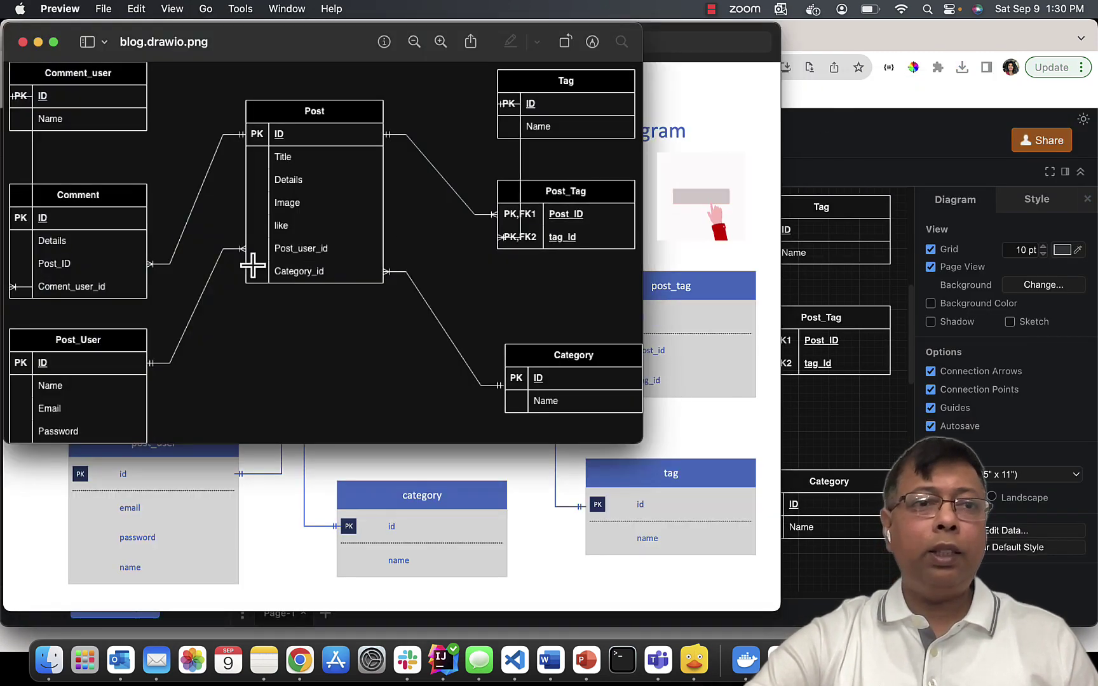